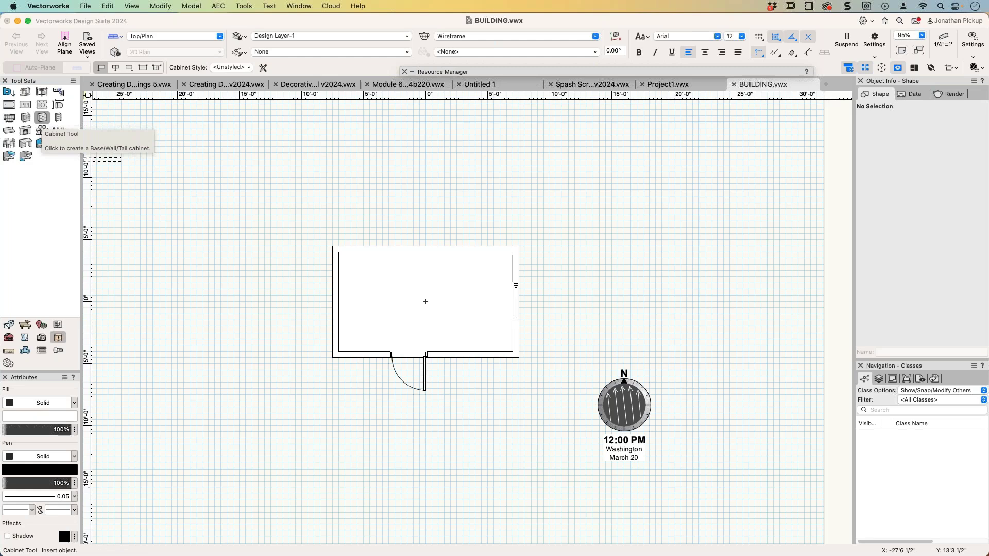
Place an unstyled base cabinet outside the building, beyond the wall that holds the window
left_click(567, 240)
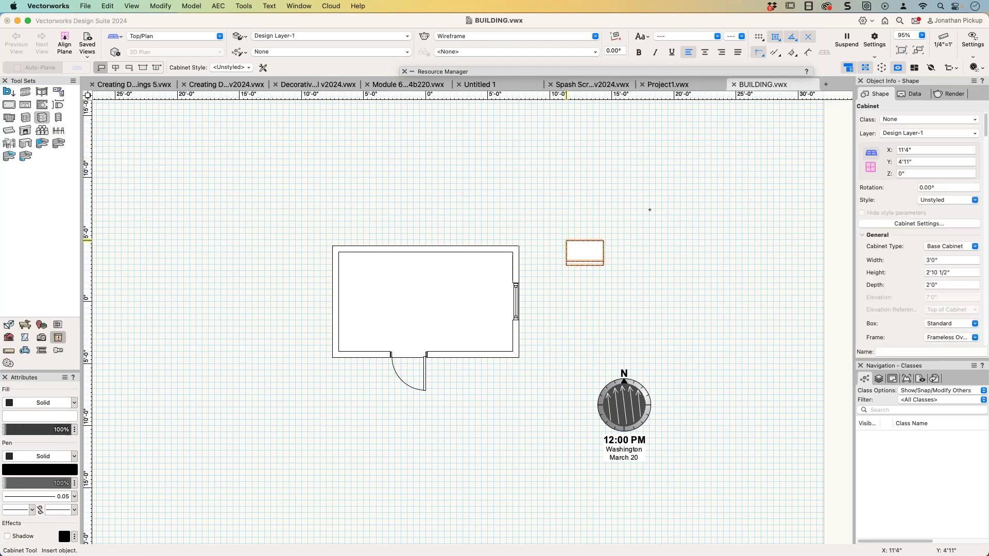
key("3")
mouse_move(447, 346)
middle_mouse_down("ctrl")
mouse_move(578, 219)
mouse_move(488, 220)
middle_mouse_up("ctrl")
scroll(446, 346, "up", 3)
scroll(479, 235, "up", 3)
Open the cabinet's settings and review the box, face frame, door, drawer, hardware, finish, class, visualization and data options
left_click(910, 225)
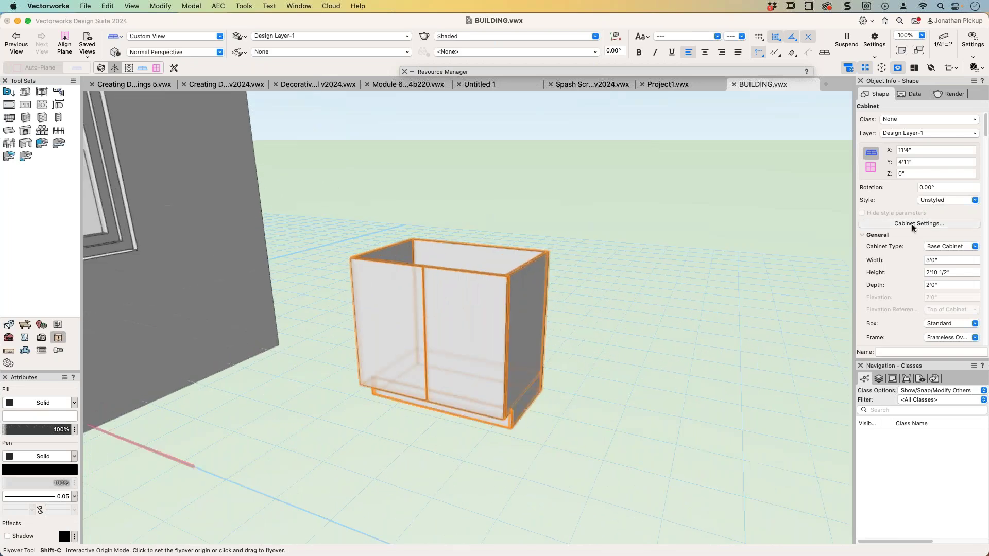
left_click(911, 225)
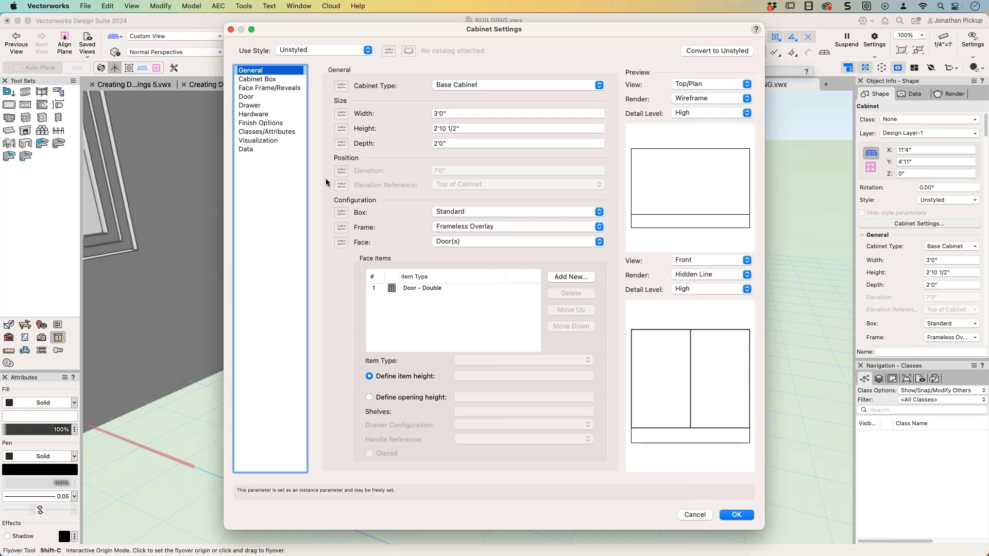
left_click(264, 80)
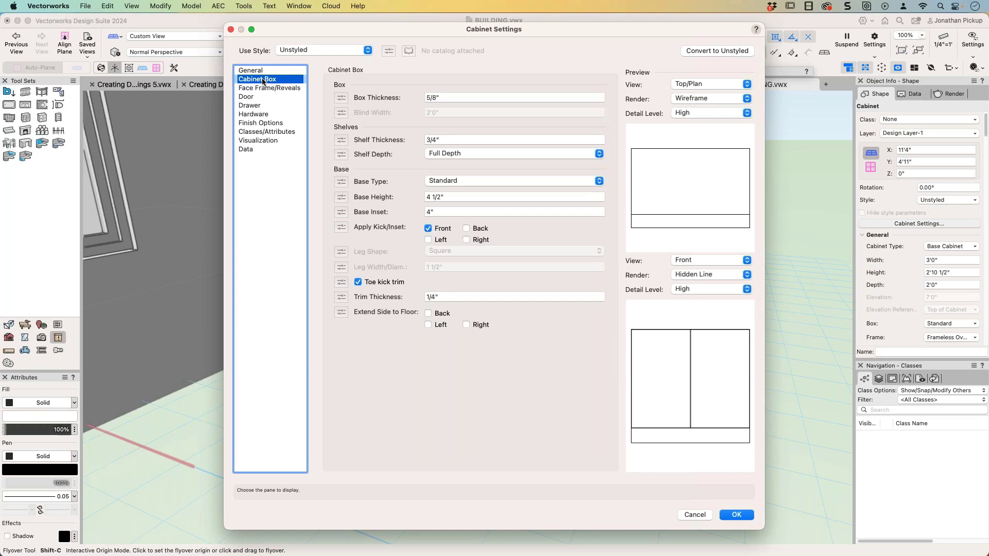
left_click(261, 89)
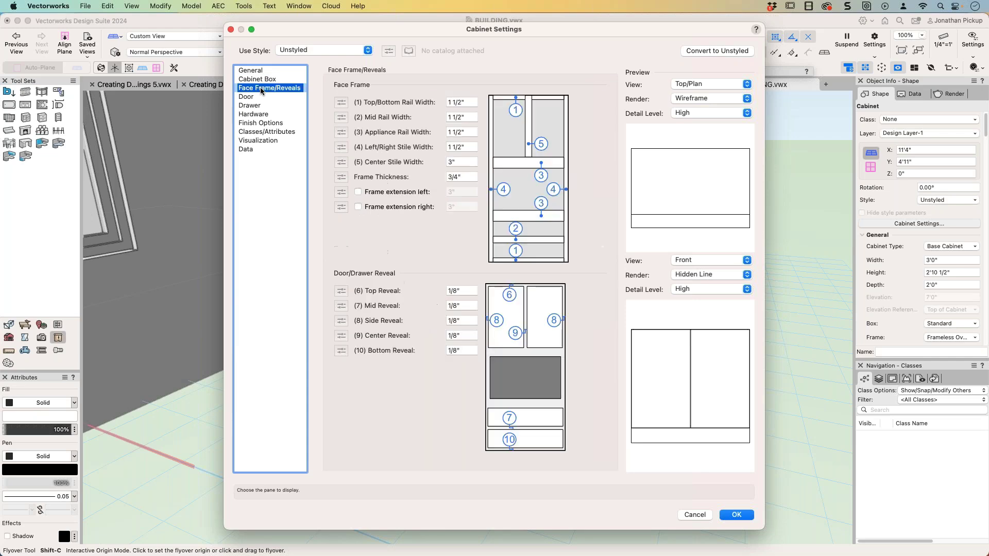
left_click(259, 97)
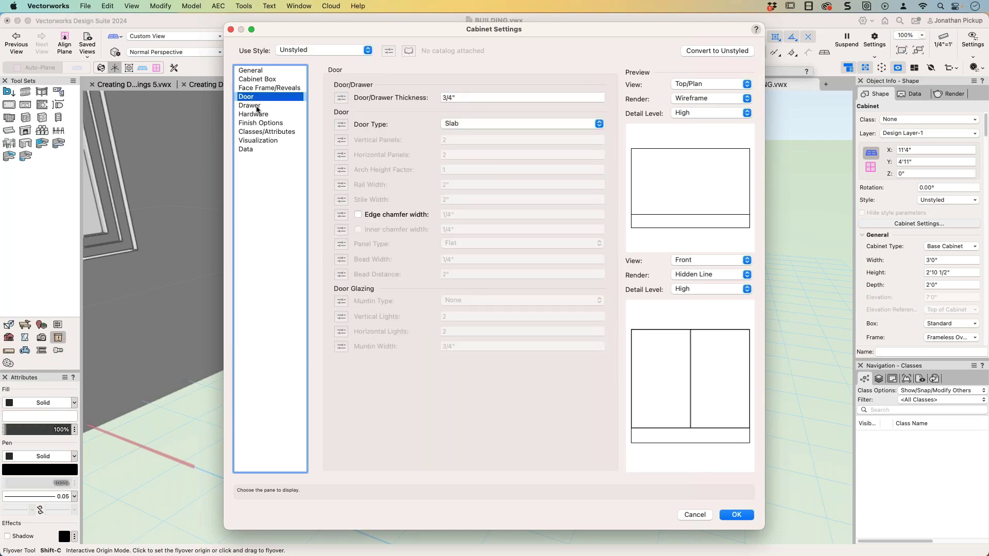
left_click(258, 106)
left_click(262, 114)
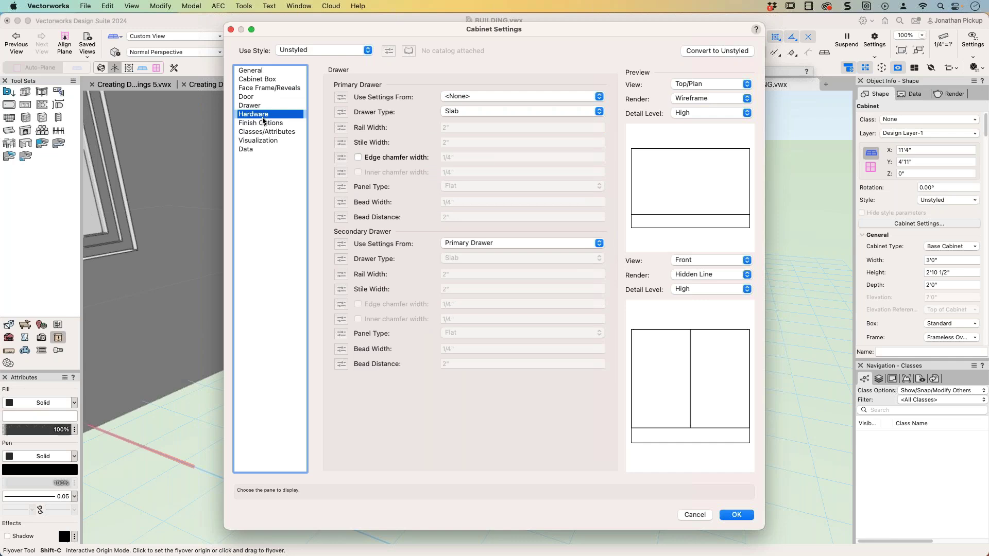
left_click(263, 124)
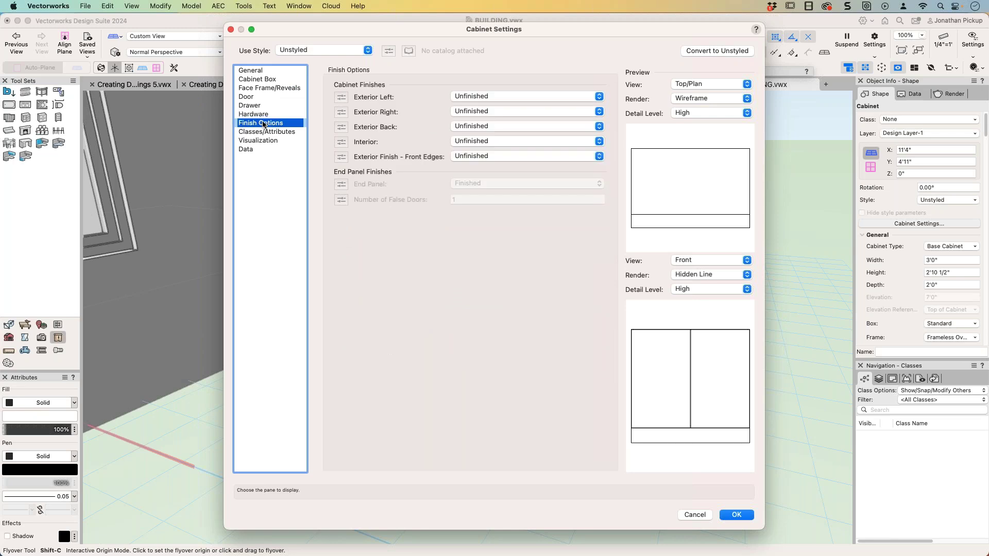
left_click(263, 132)
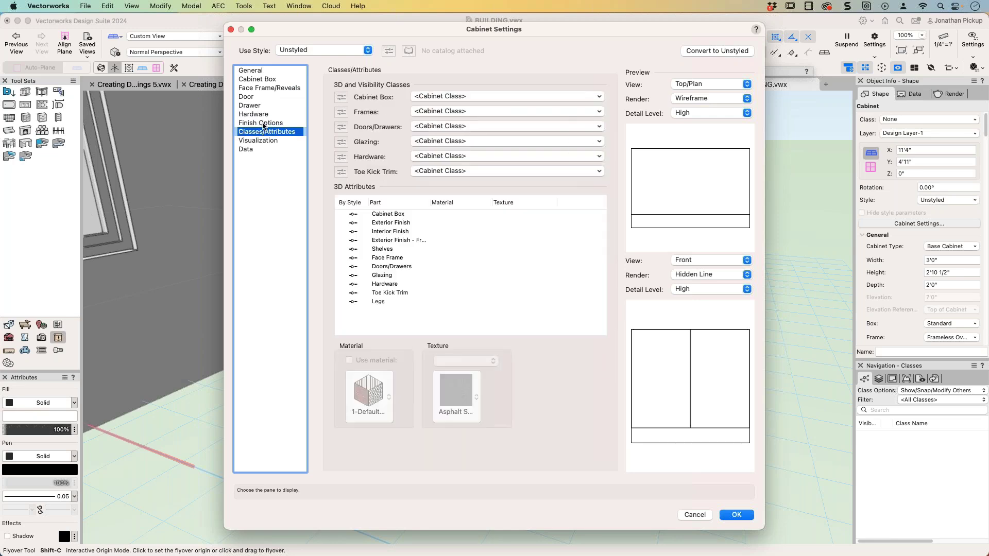
left_click(263, 124)
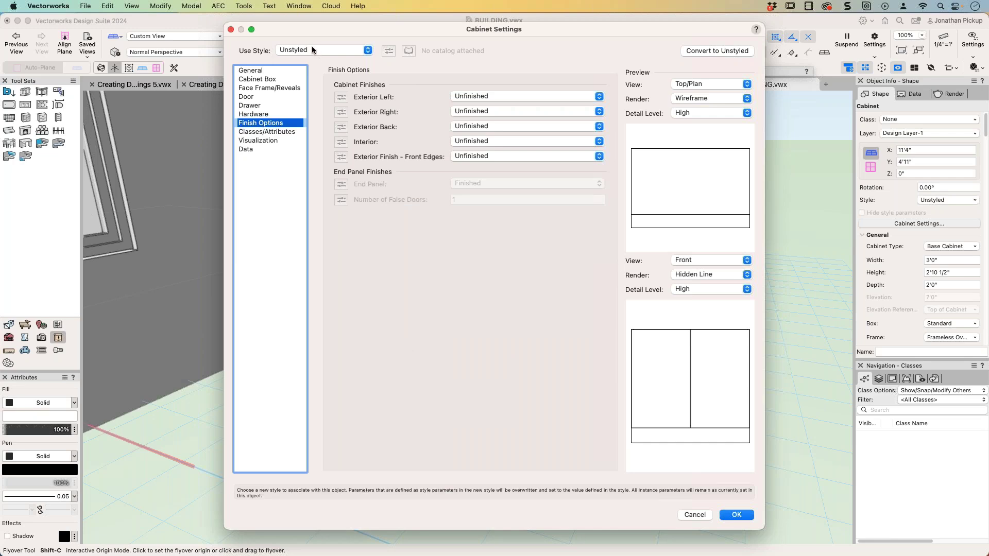
left_click(248, 140)
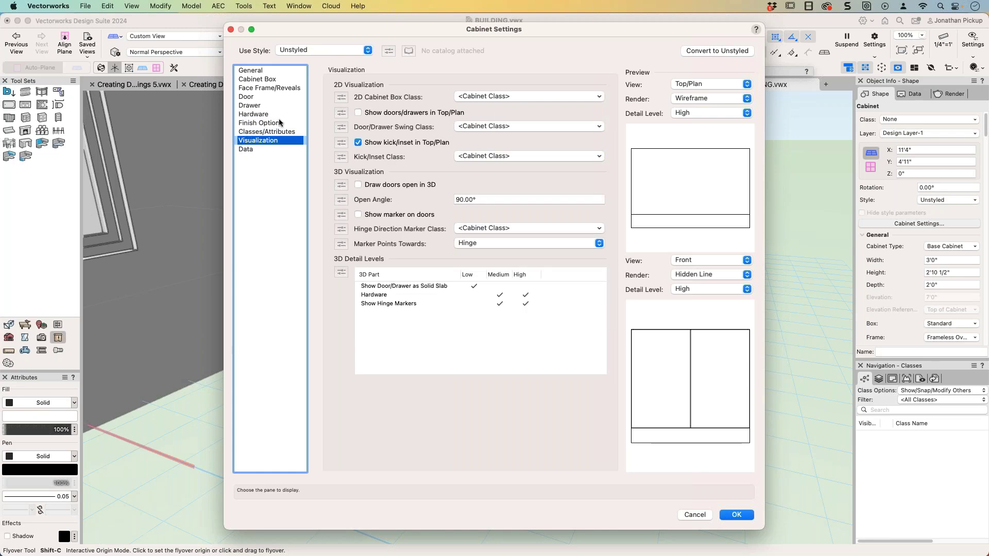
left_click(252, 149)
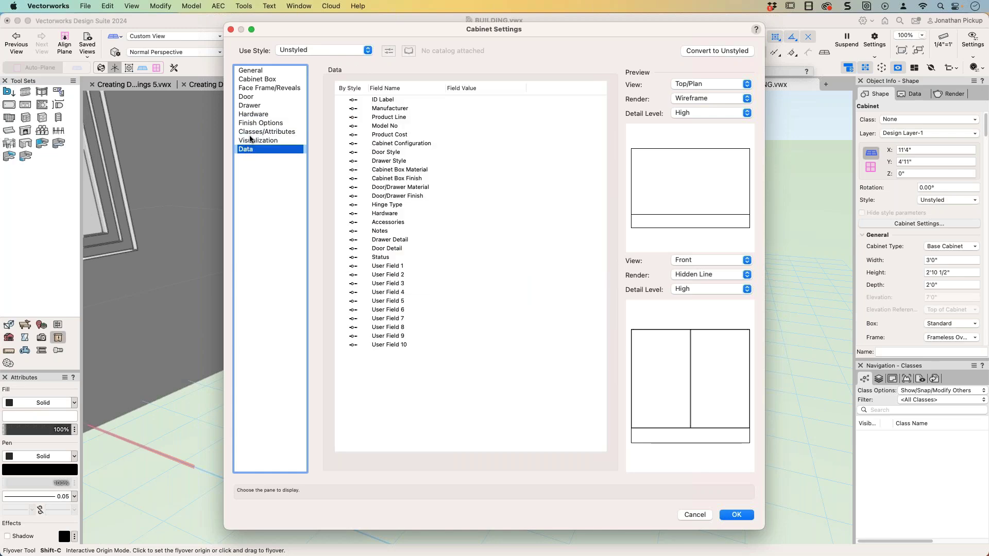
Search for cedar and assign the Wood Cedar Western Red MT material to the cabinet's Doors/Drawers part
left_click(245, 133)
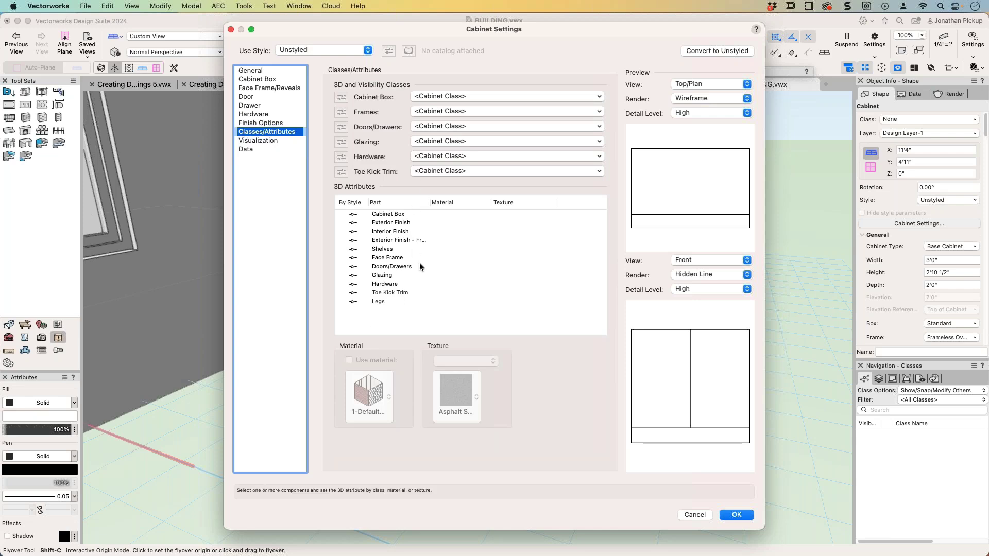
left_click(387, 214)
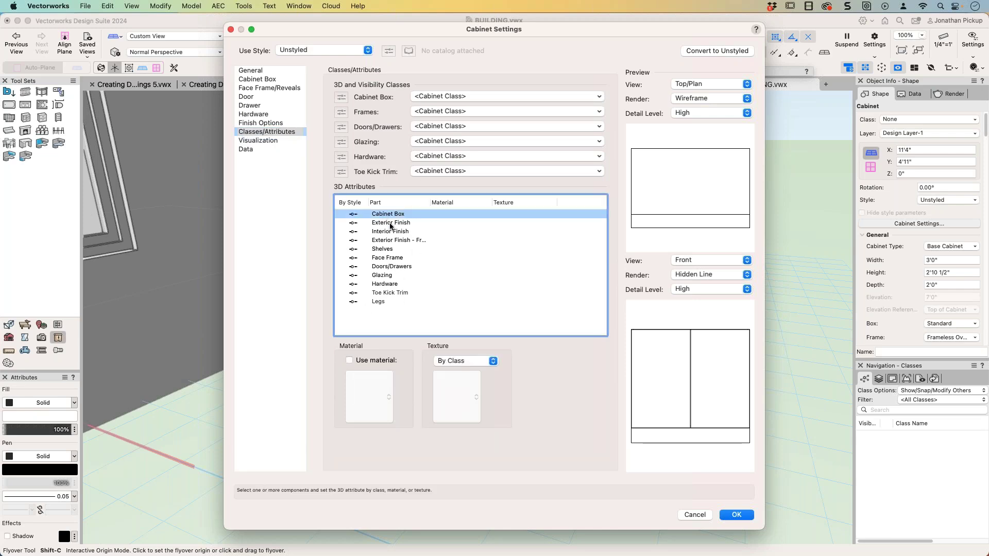
left_click(386, 267)
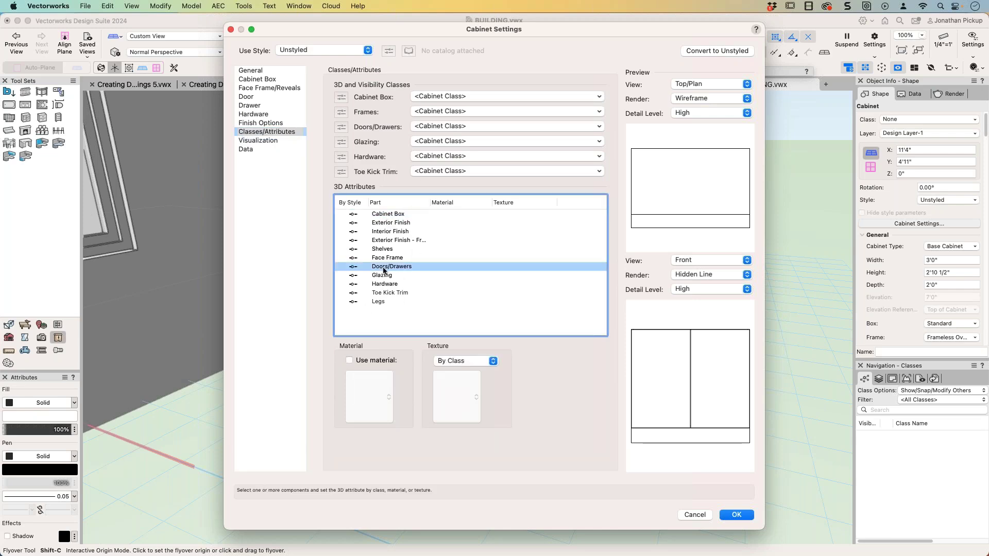
left_click(349, 360)
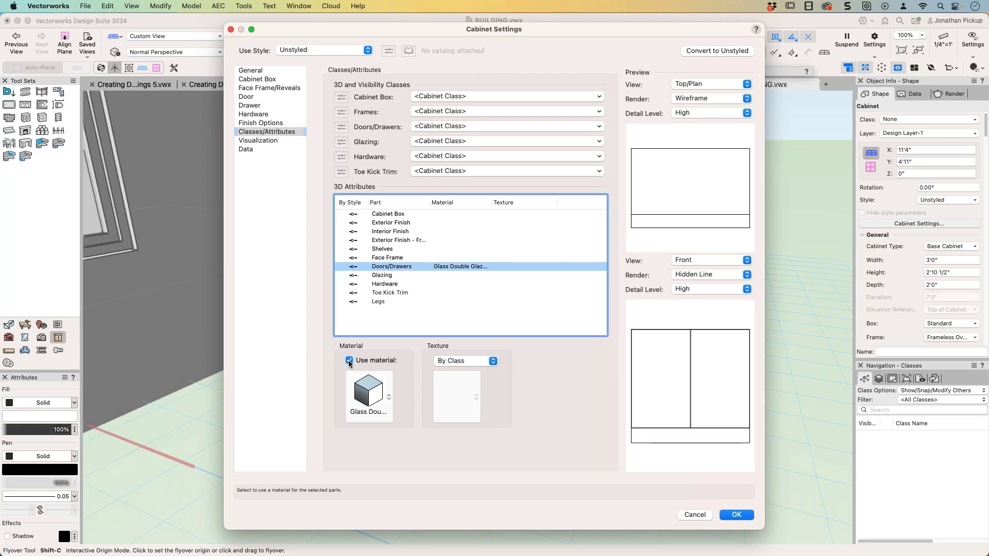
left_click(368, 396)
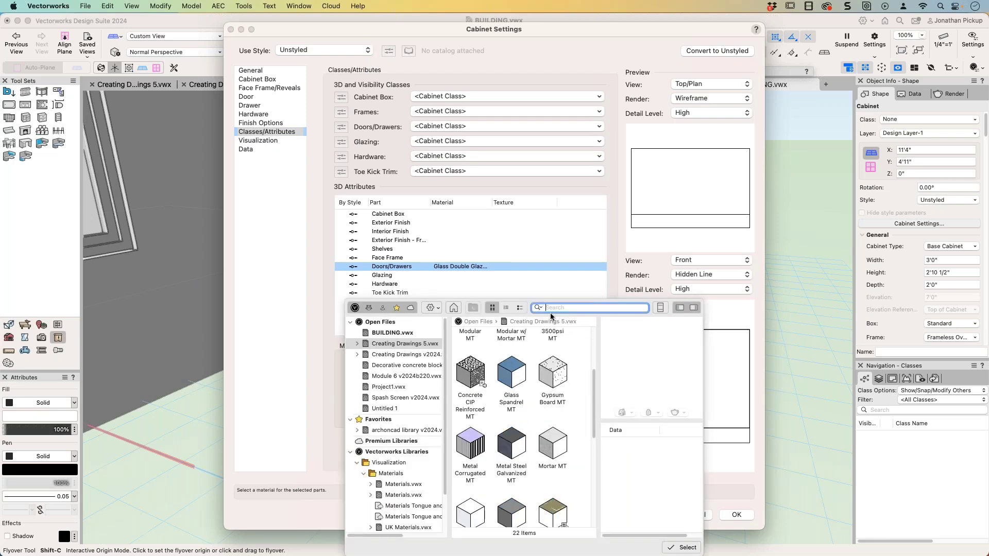
type("cedar")
left_click(555, 489)
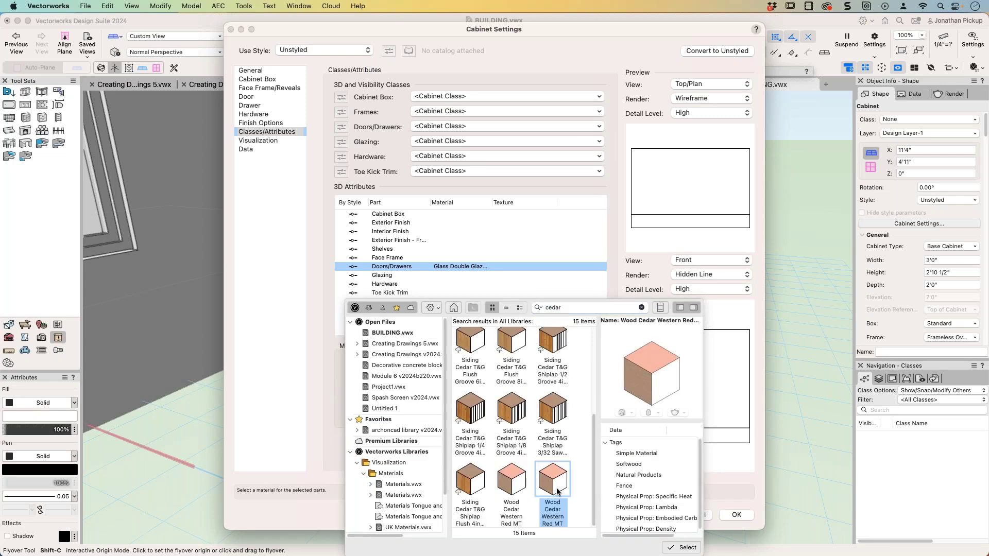
double_click(556, 492)
Revert the Doors/Drawers texture to the material's texture and apply the cabinet settings
left_click(460, 363)
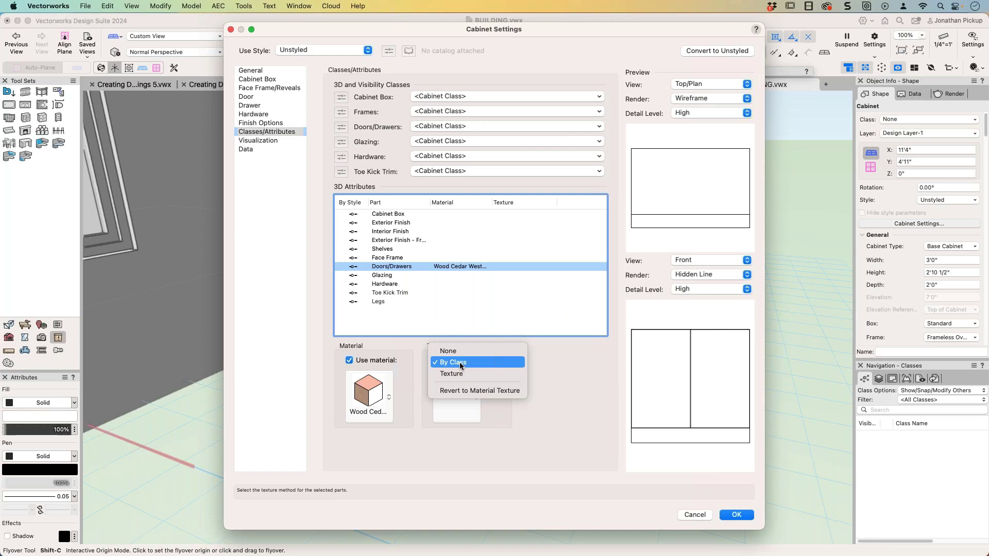
left_click(463, 394)
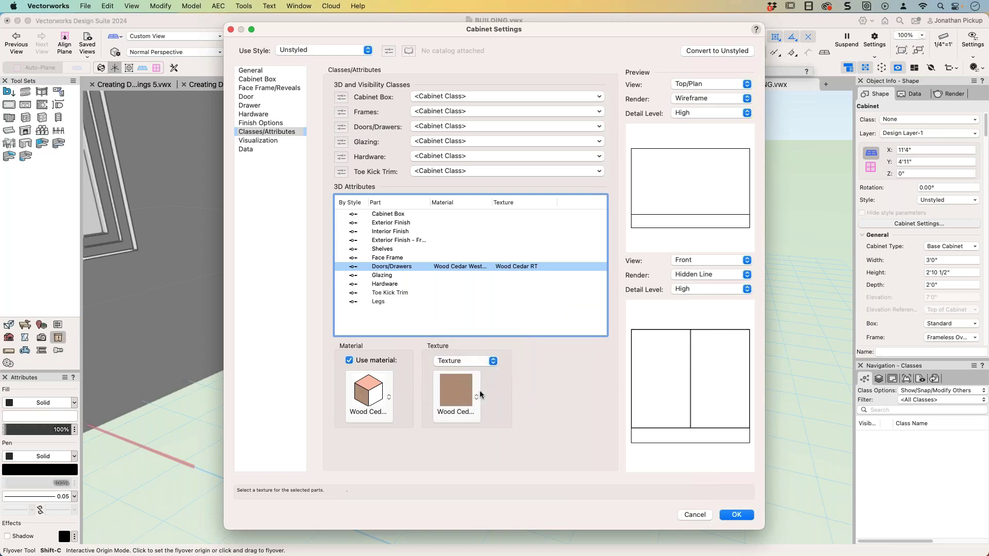
left_click(737, 515)
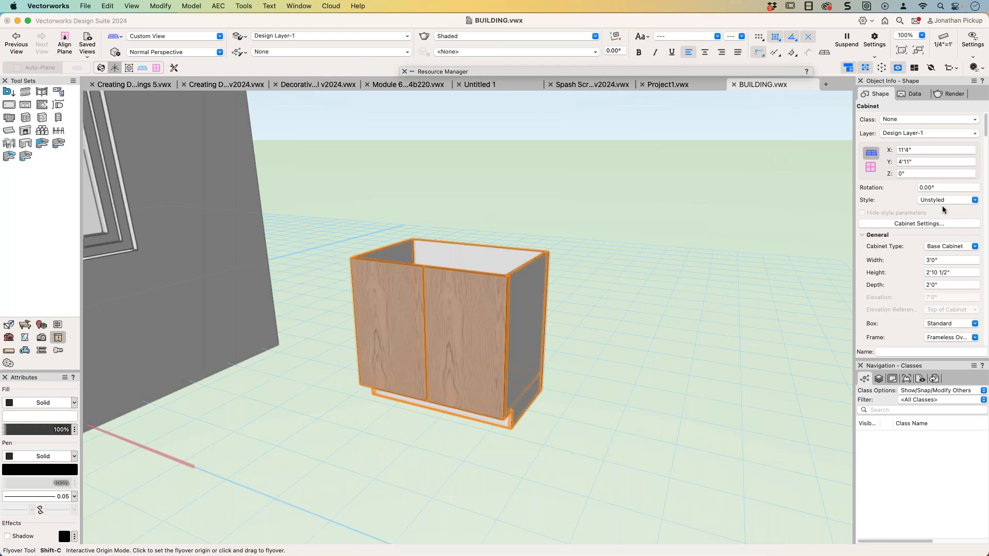
Show all resources in the Resource Manager and open the Cabinet Styles folder of the archoncad library v2024 favorite
double_click(530, 73)
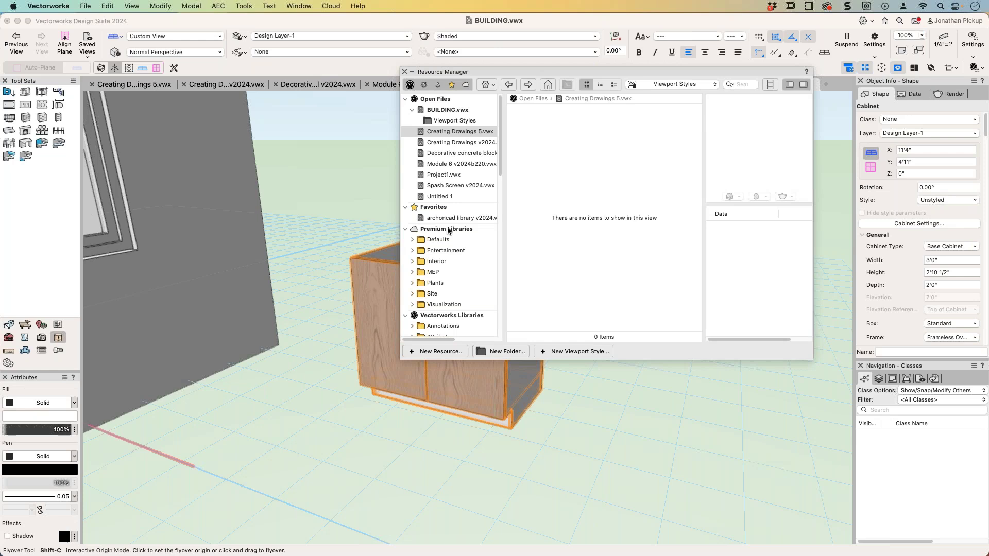
left_click(446, 220)
left_click(446, 219)
left_click(649, 85)
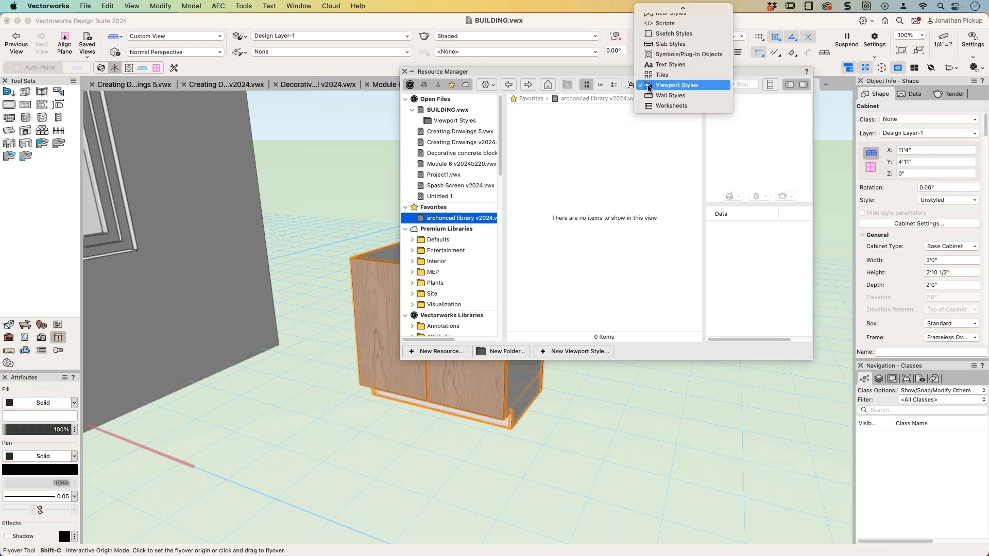
mouse_move(655, 2)
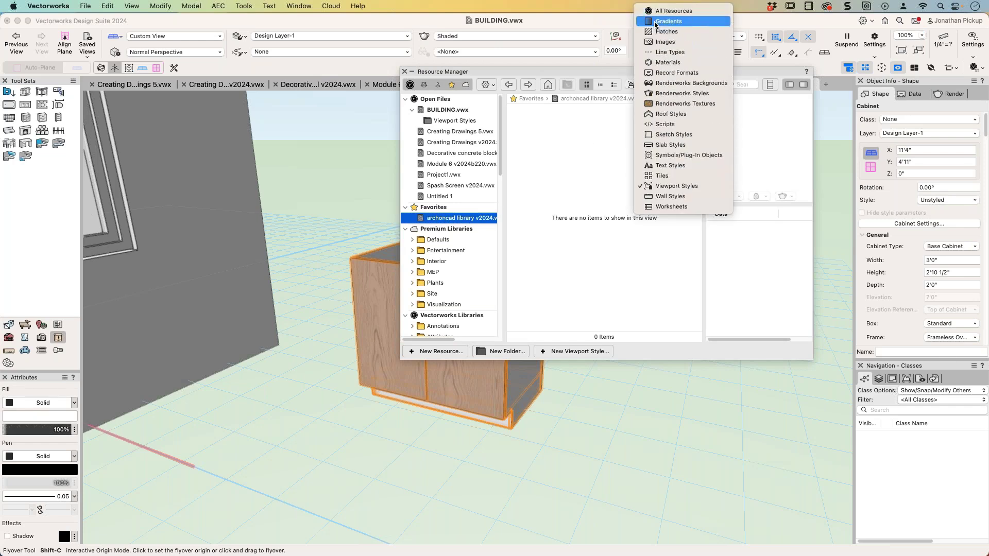
left_click(664, 11)
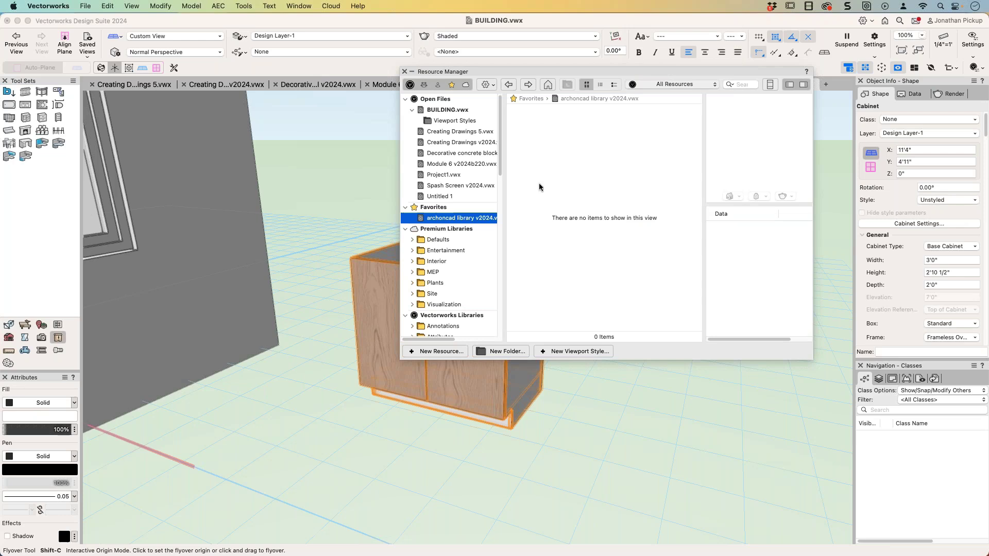
scroll(466, 201, "down", 3)
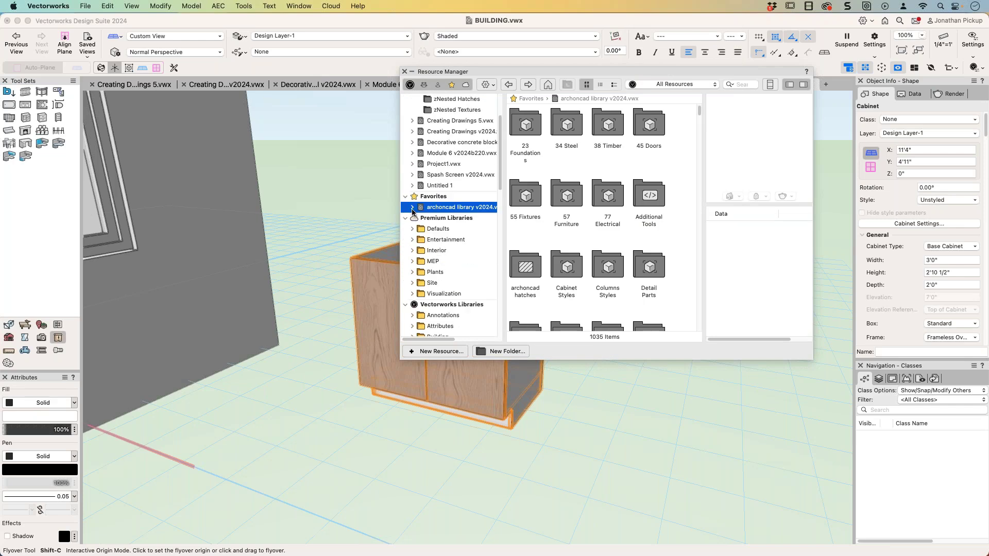
left_click(412, 208)
scroll(457, 248, "down", 2)
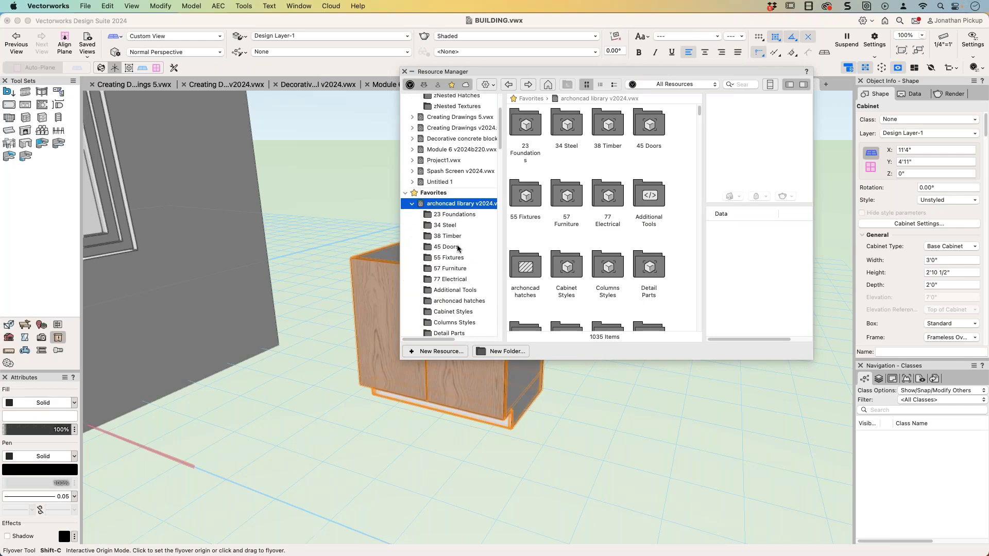
scroll(458, 248, "down", 1)
left_click(457, 297)
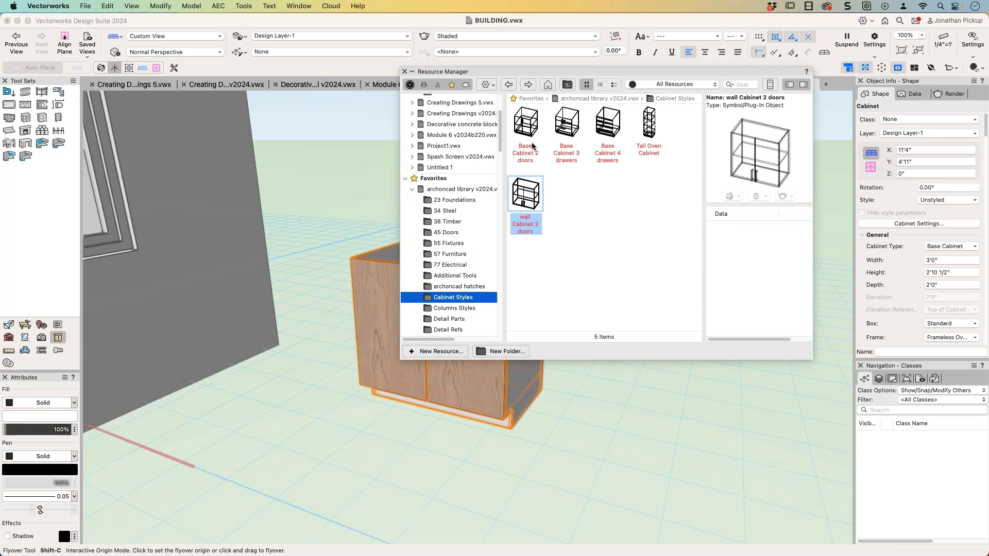
Insert the Base Cabinet 2 doors style from the library on top of the existing base cabinet
mouse_move(522, 122)
left_mouse_down()
mouse_move(407, 270)
mouse_move(367, 265)
left_mouse_up()
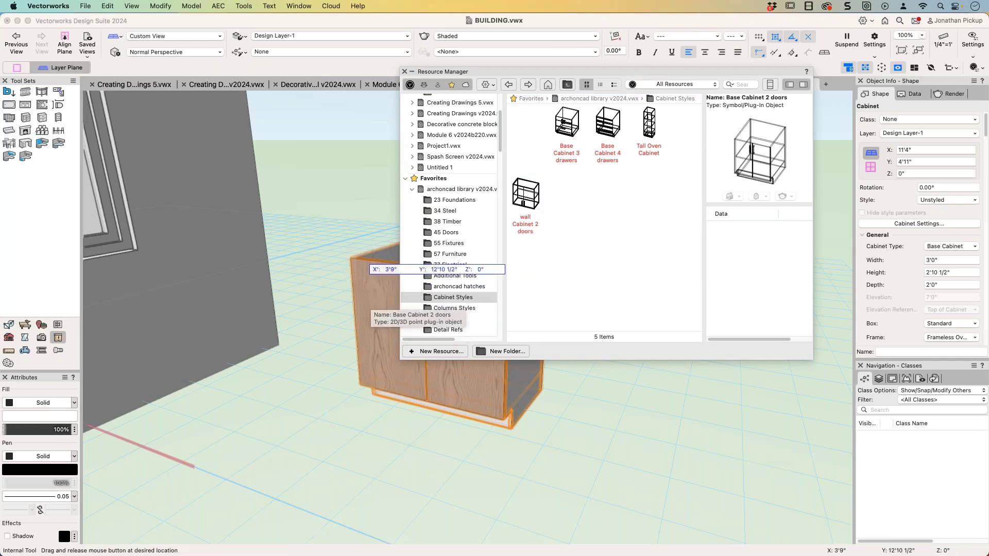
left_click(605, 321)
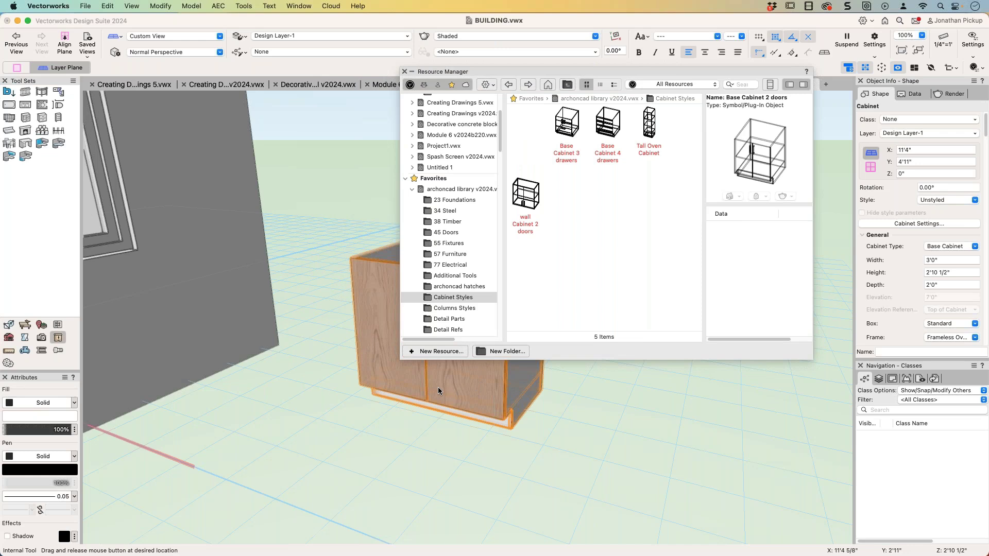
key("shift+c")
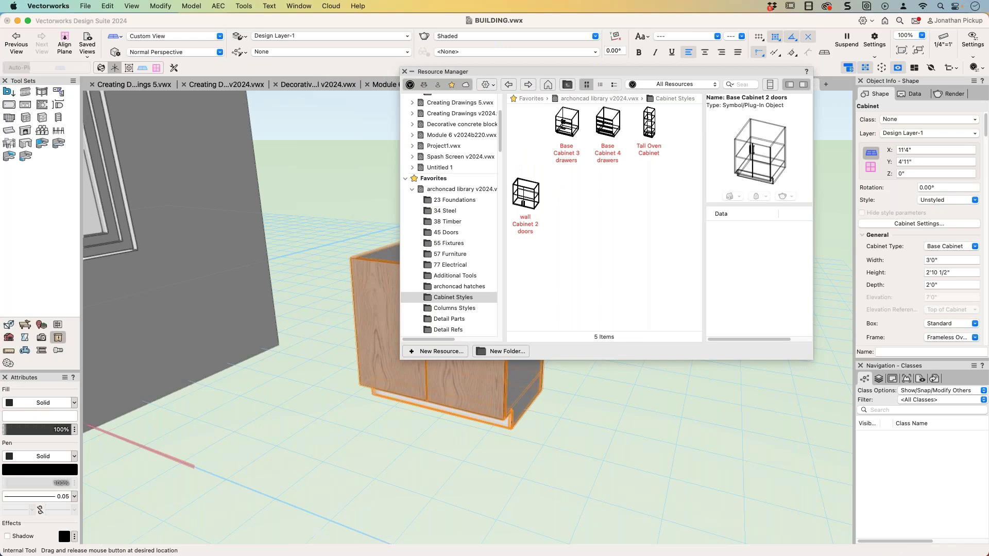
left_click(502, 438)
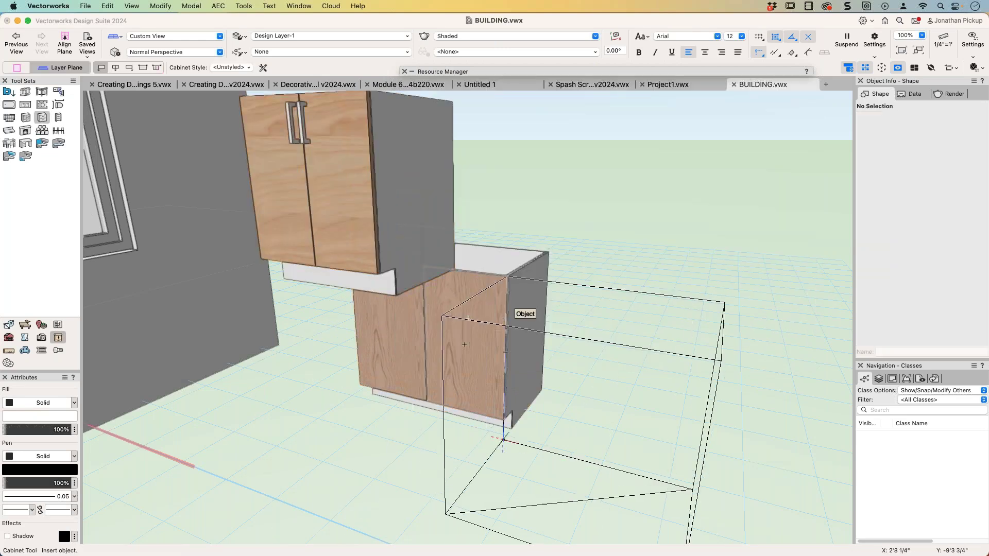
key("x")
In Top/Plan view, delete the 3'0" wide unstyled base cabinet and move the styled two-door cabinet up to Y 6'4 5/8"
left_click(506, 275)
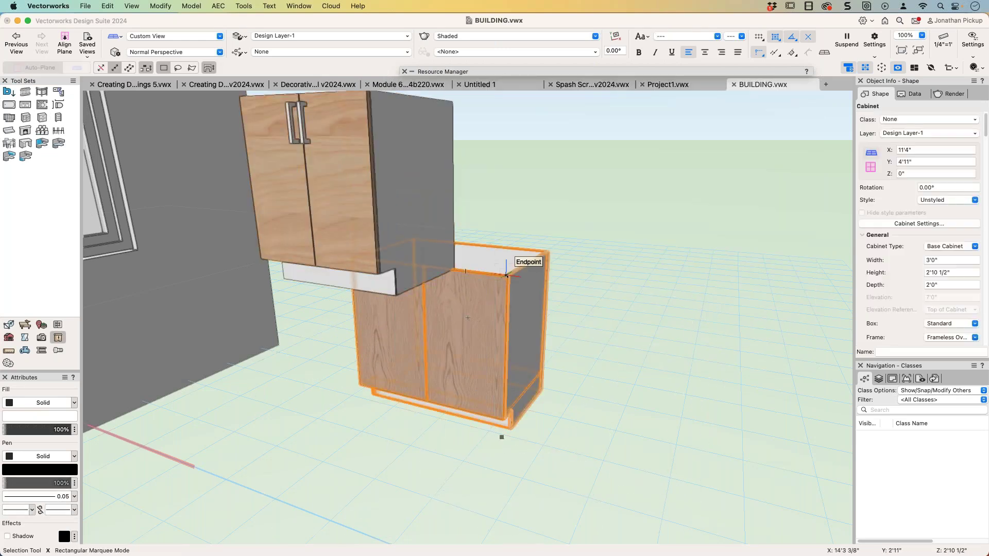
left_click(694, 70)
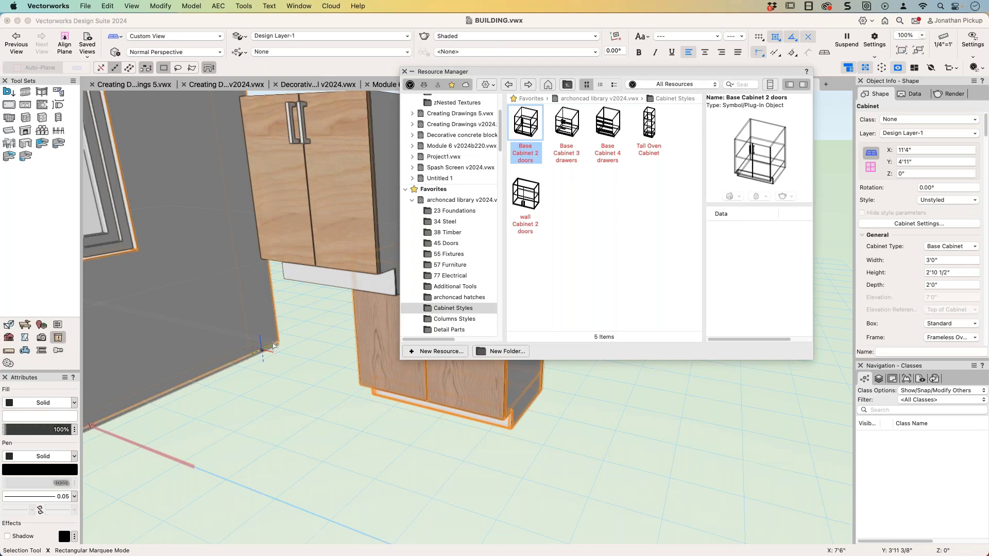
middle_click_drag(258, 309, 397, 357)
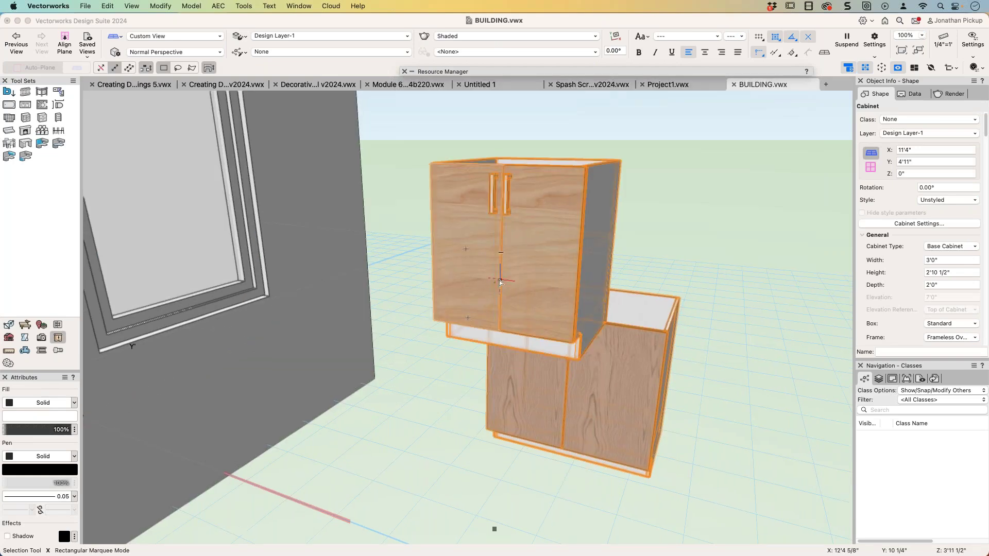
left_click(544, 312)
key("super+5")
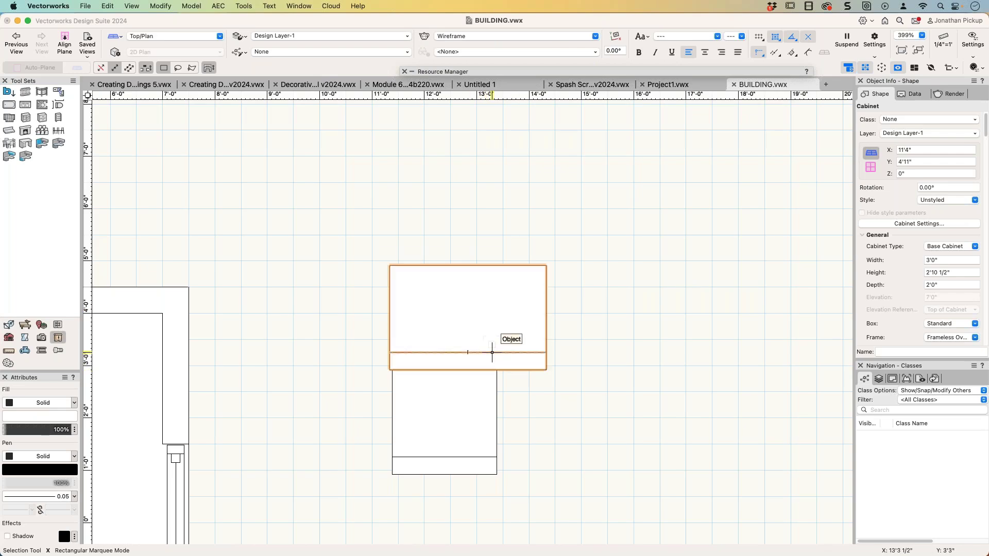
key("Delete")
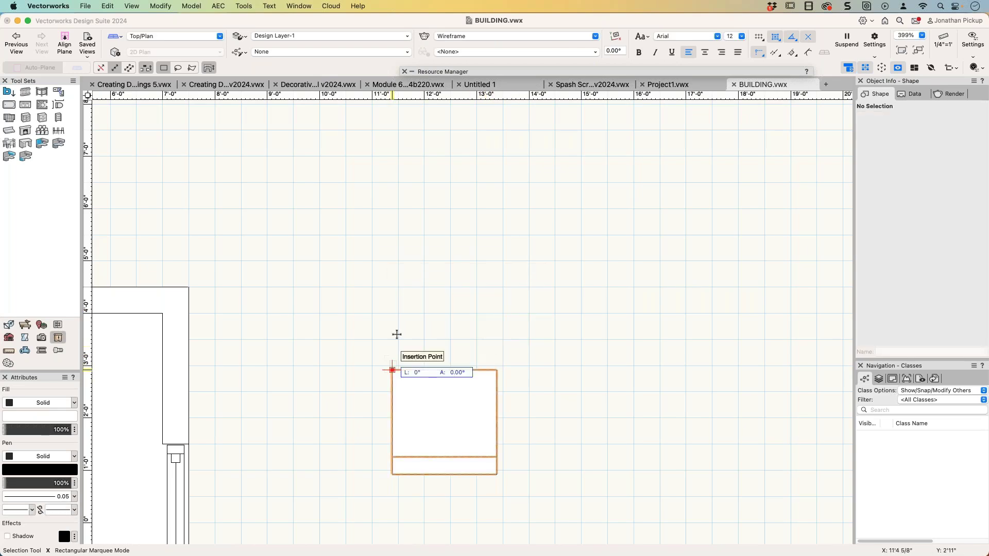
left_click_drag(392, 370, 392, 188)
Import the Cabinet Styles folder from archoncad library v2024 into the active document, preserving the folder hierarchy
mouse_move(482, 74)
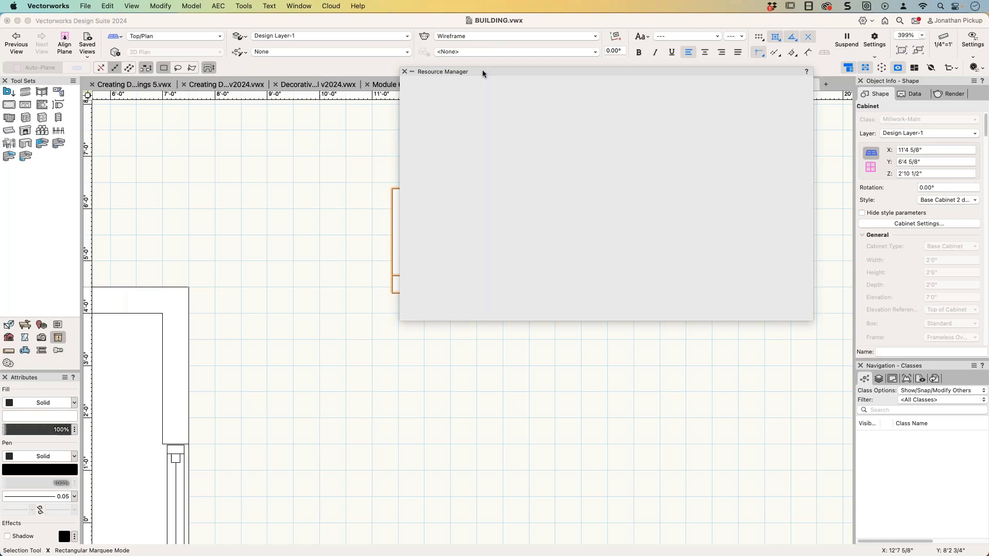
mouse_move(523, 129)
left_mouse_down()
mouse_move(396, 242)
mouse_move(392, 201)
left_mouse_up()
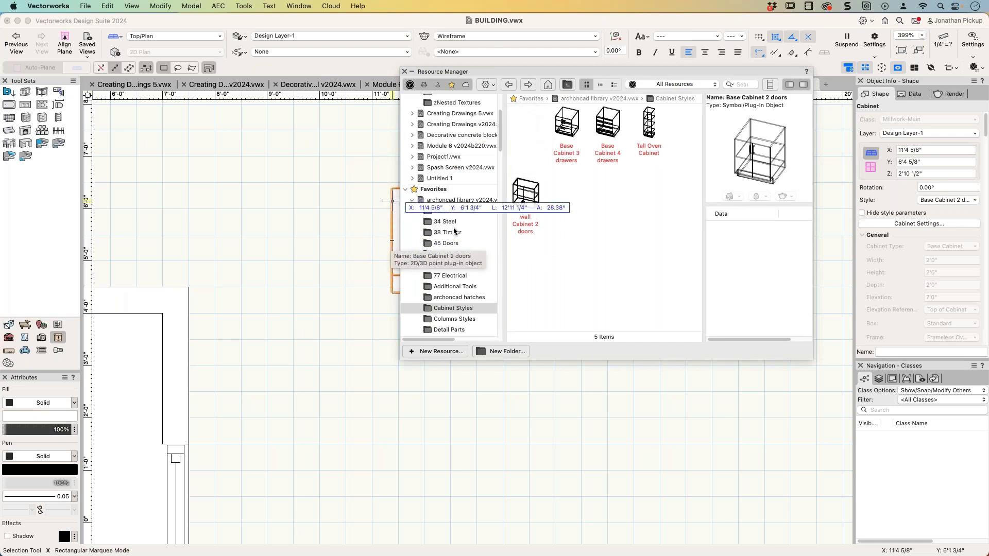
right_click(443, 308)
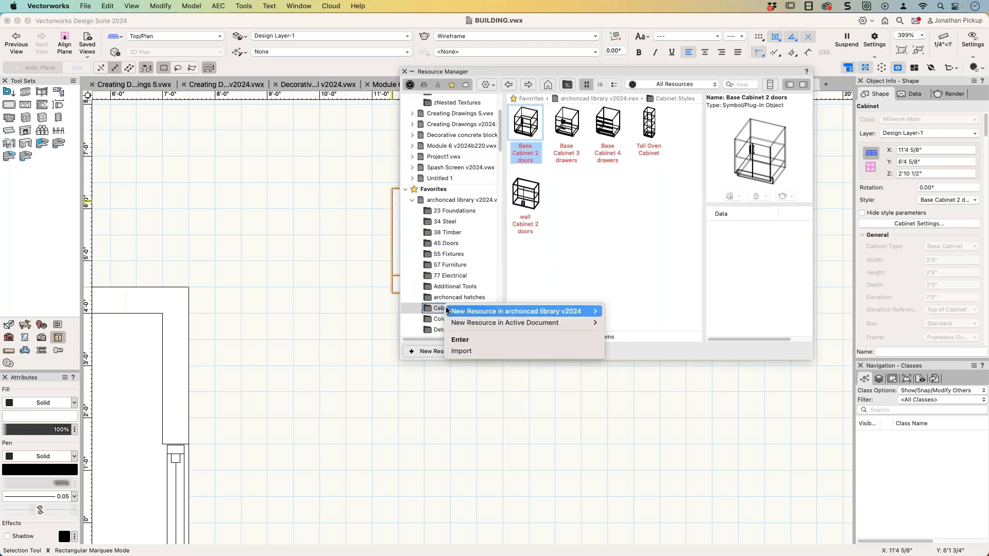
left_click(468, 353)
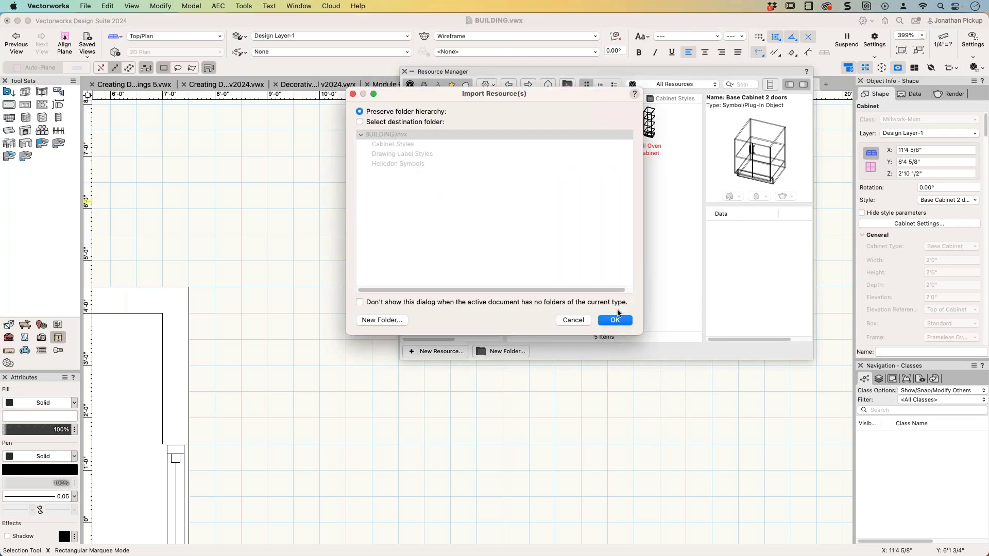
left_click(615, 321)
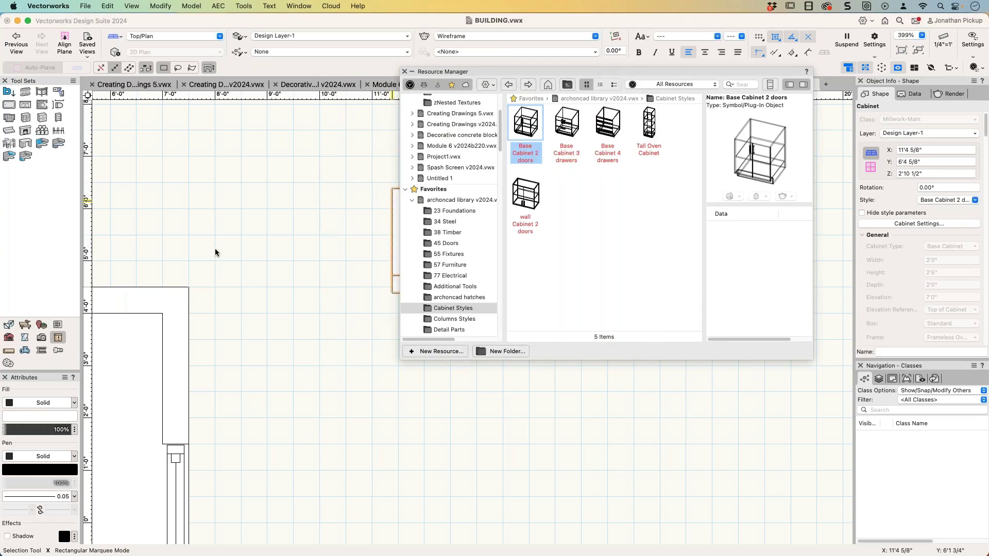
Try inserting the Tall Oven Cabinet from the Cabinet Styles folder of BUILDING.vwx over the existing cabinet, and delete it
left_click(369, 194)
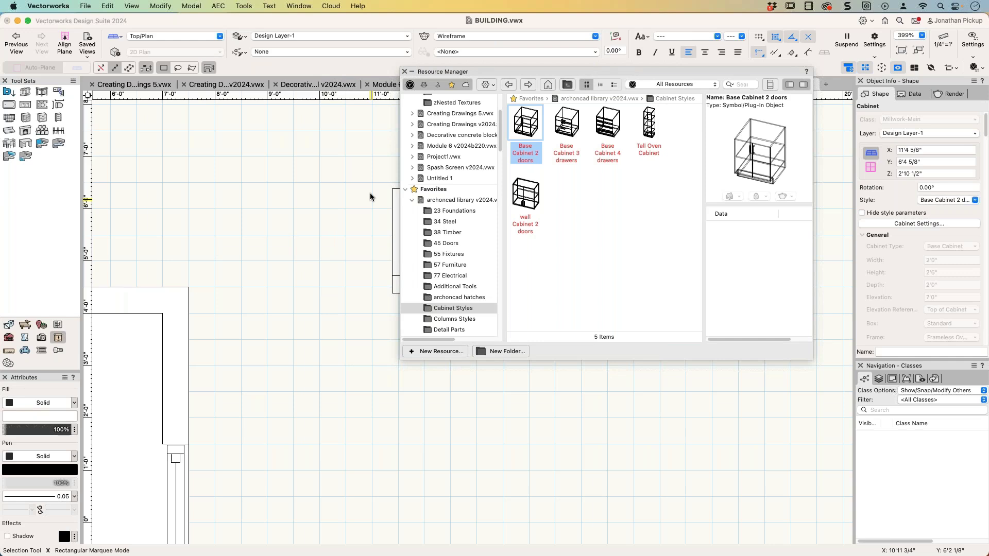
middle_click_drag(357, 195, 187, 229)
mouse_move(506, 73)
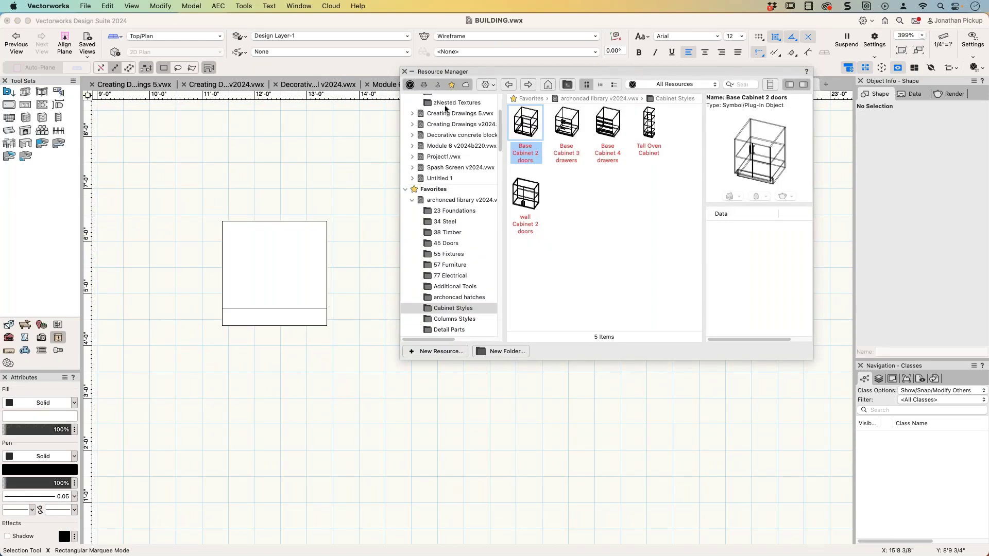
scroll(446, 107, "up", 5)
left_click(450, 123)
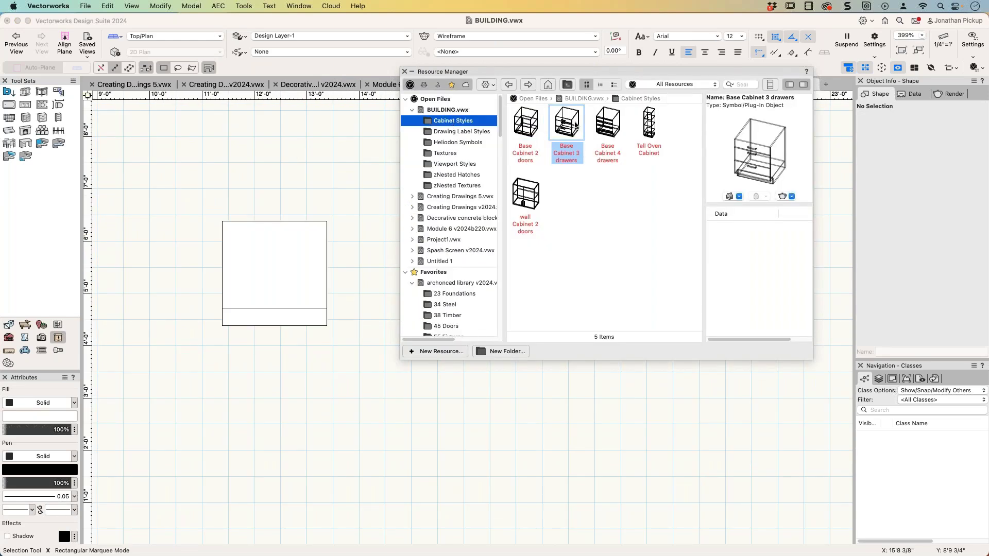
mouse_move(650, 127)
left_mouse_down()
mouse_move(396, 234)
mouse_move(268, 264)
mouse_move(273, 272)
left_mouse_up()
key("Delete")
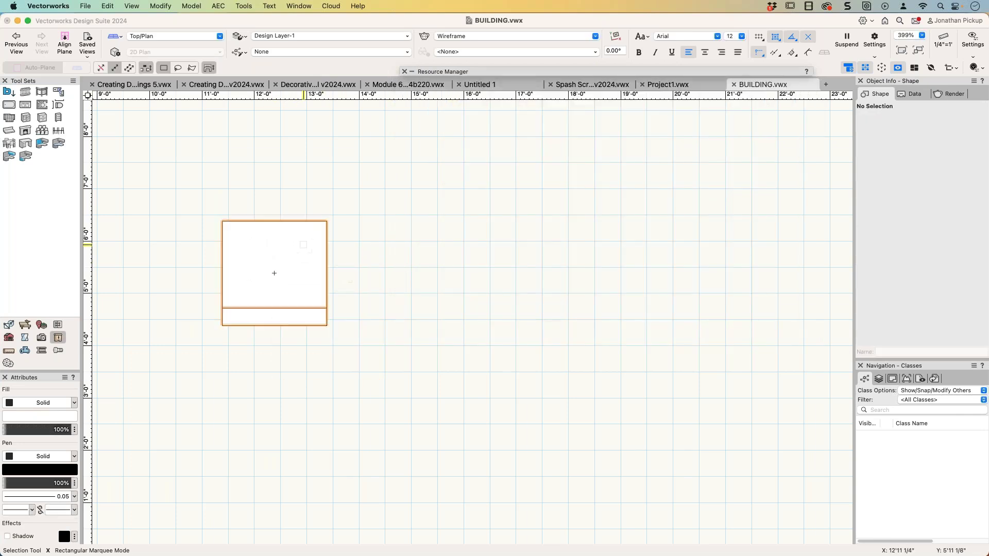
Replace the existing two-door base cabinet's style with Tall Oven Cabinet from BUILDING.vwx
left_click(274, 273)
left_click(923, 201)
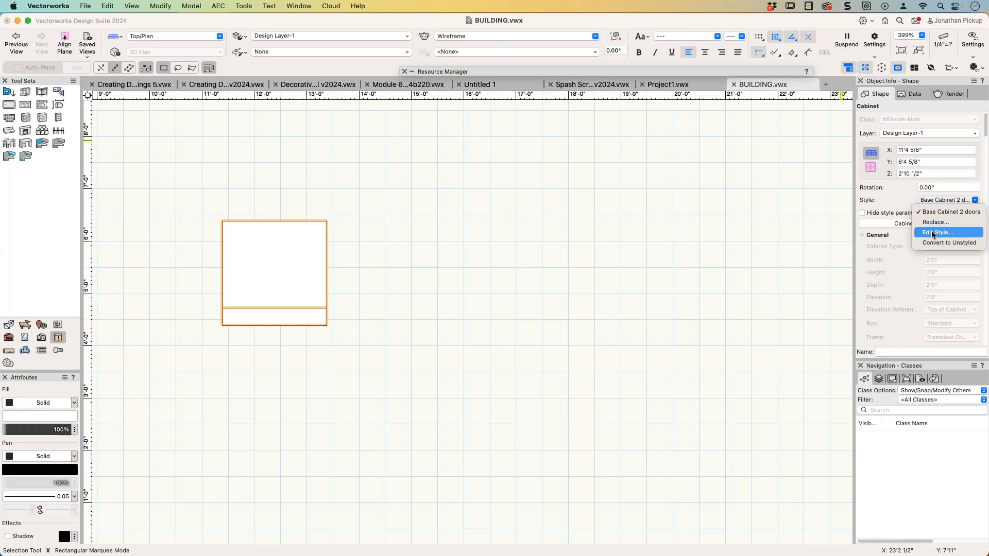
left_click(935, 222)
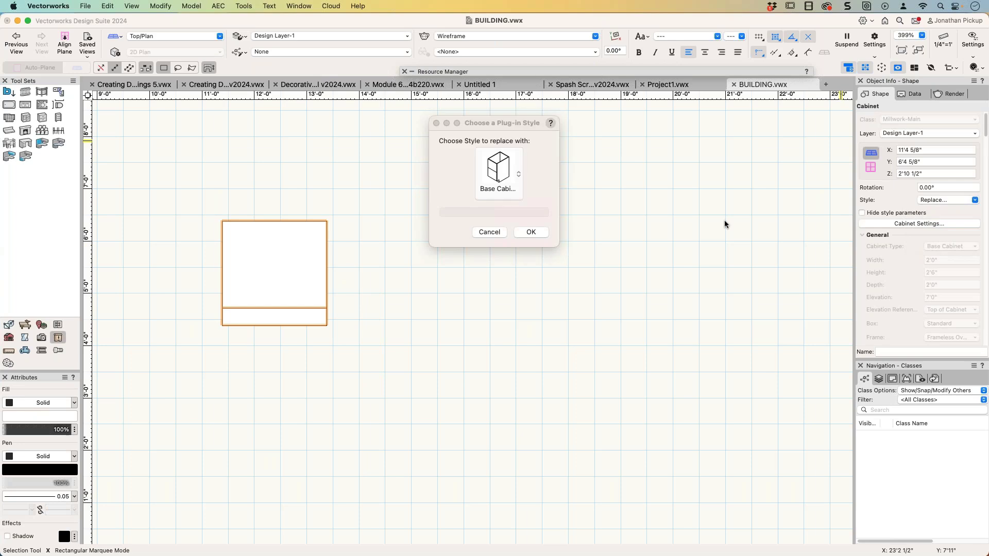
left_click(498, 178)
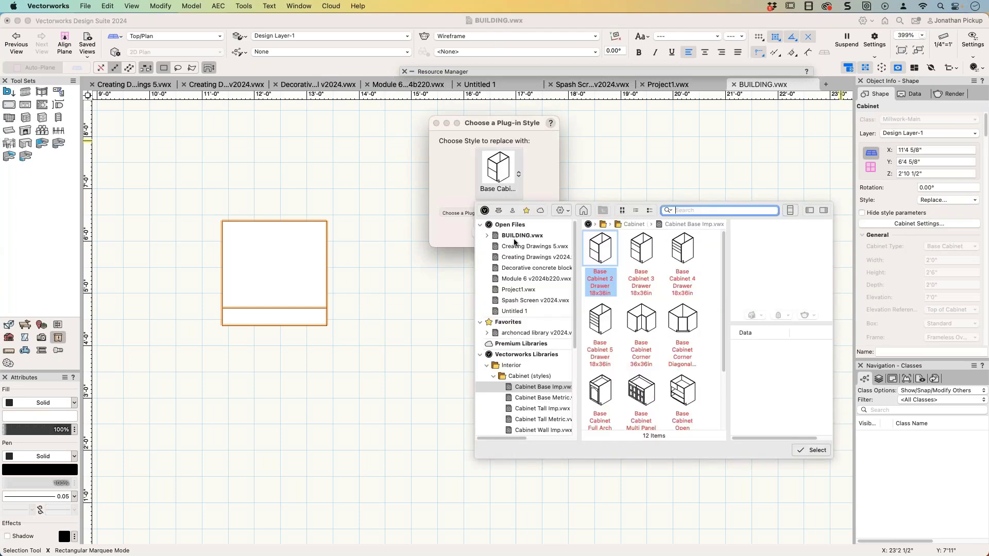
left_click(515, 236)
left_click(683, 249)
double_click(685, 253)
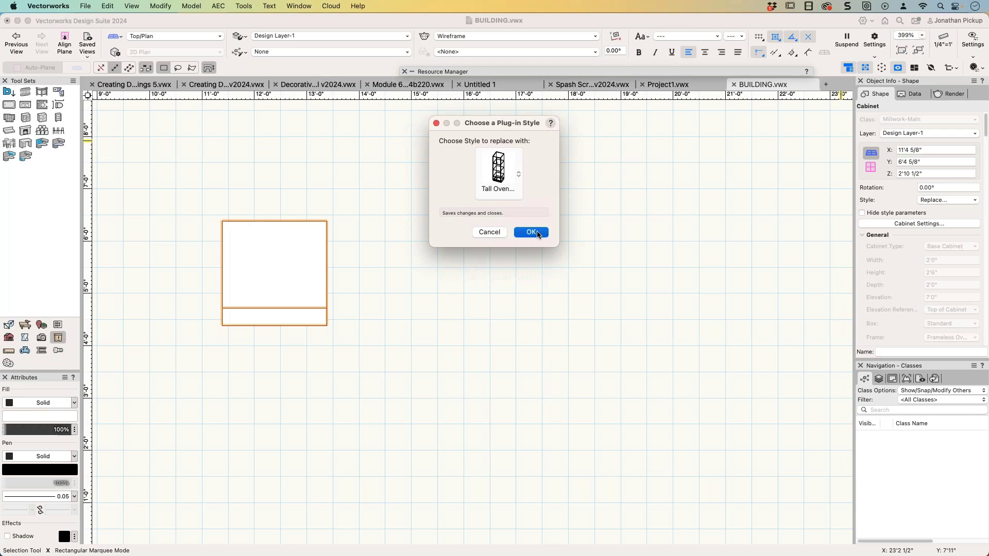
left_click(531, 233)
Copy the tall oven cabinet directly beside itself on the right and replace the copy's style with Base Cabinet 2 doors
left_click_drag(223, 221, 326, 219)
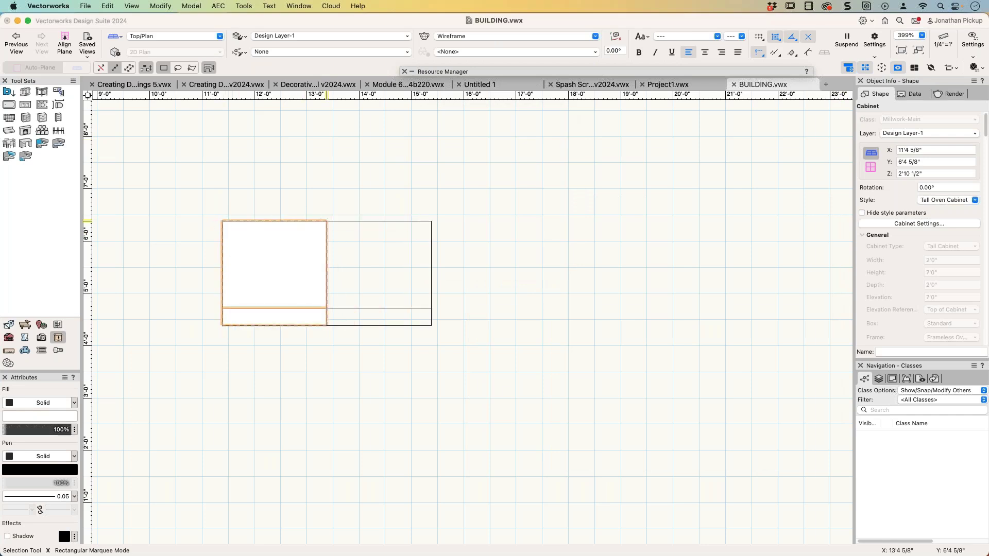
left_click(930, 202)
left_click(938, 222)
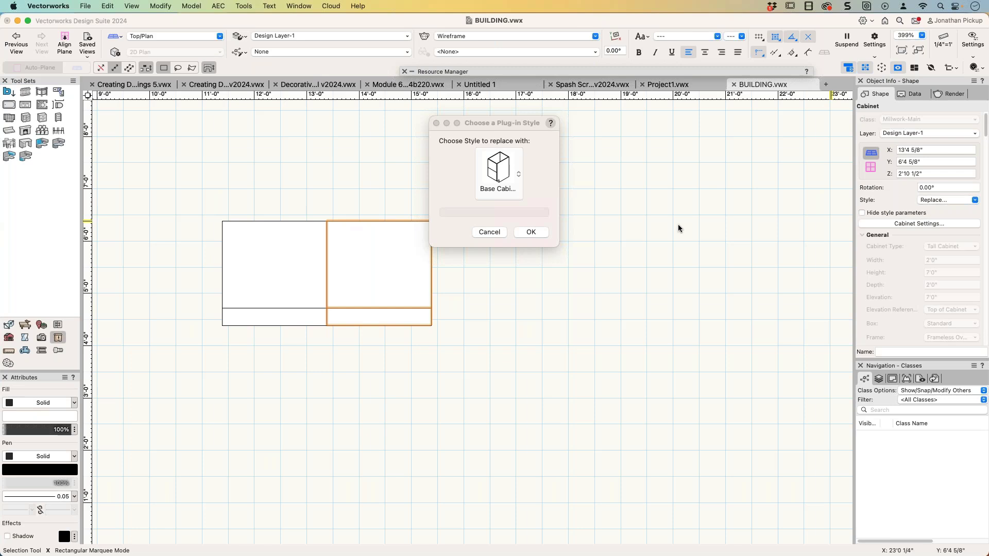
left_click(508, 185)
left_click(595, 247)
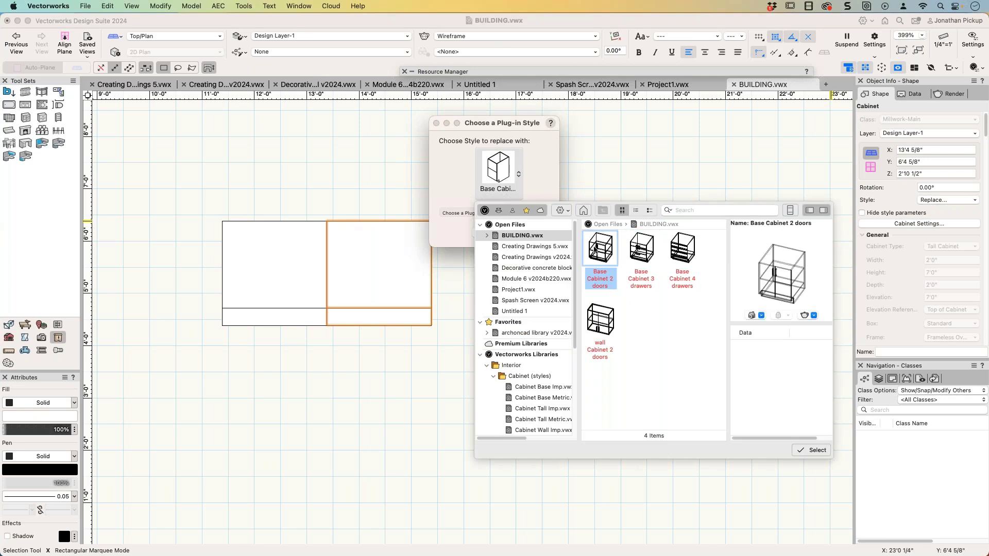
double_click(595, 247)
left_click(529, 230)
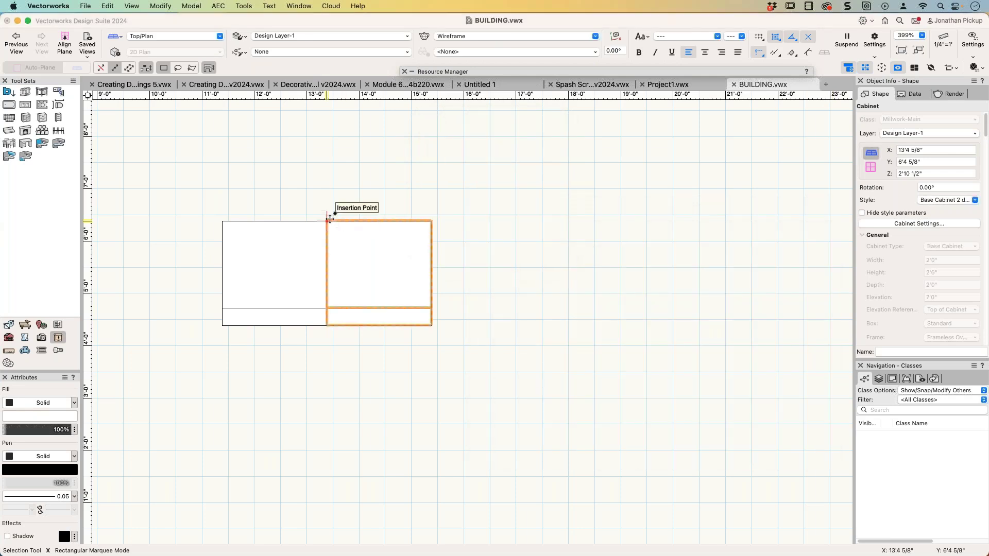
Extend the run with four more copies of the two-door base cabinet, placed edge to edge toward the right
left_click_drag(330, 220, 431, 221)
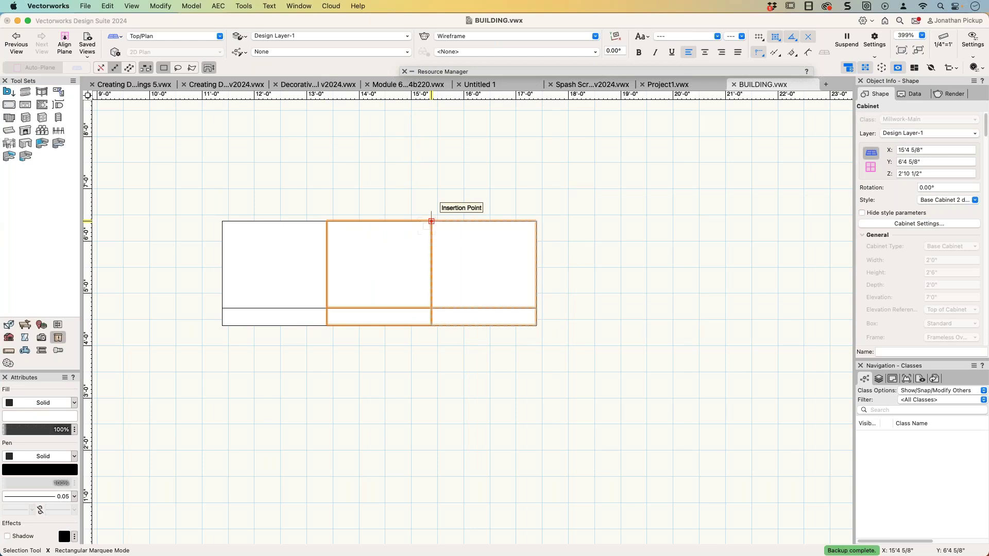
key("super+d")
key("super+d")
key("super+d")
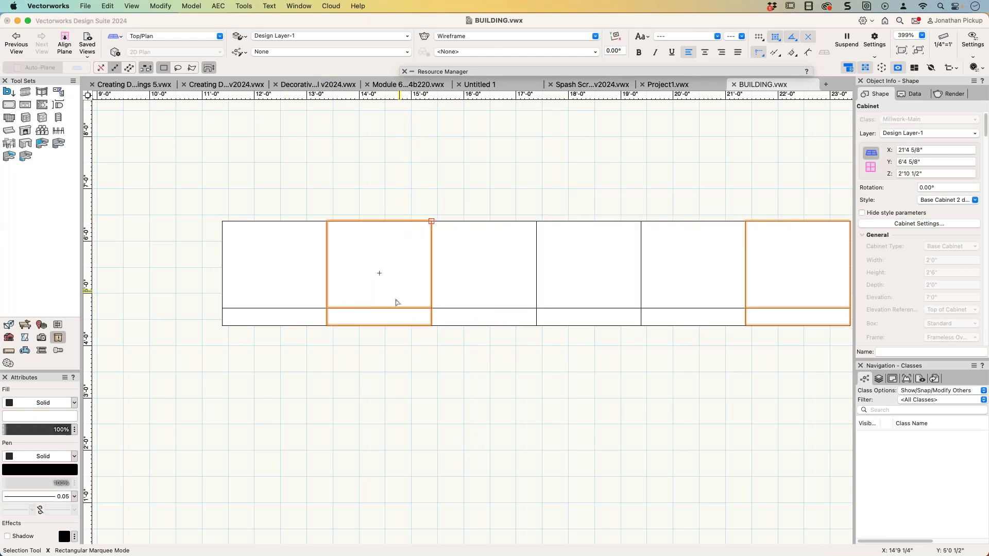
Replace the style of the cabinet beside the tall oven cabinet with wall Cabinet 2 doors and copy the adjacent base cabinet beneath it
left_click(354, 257, "shift")
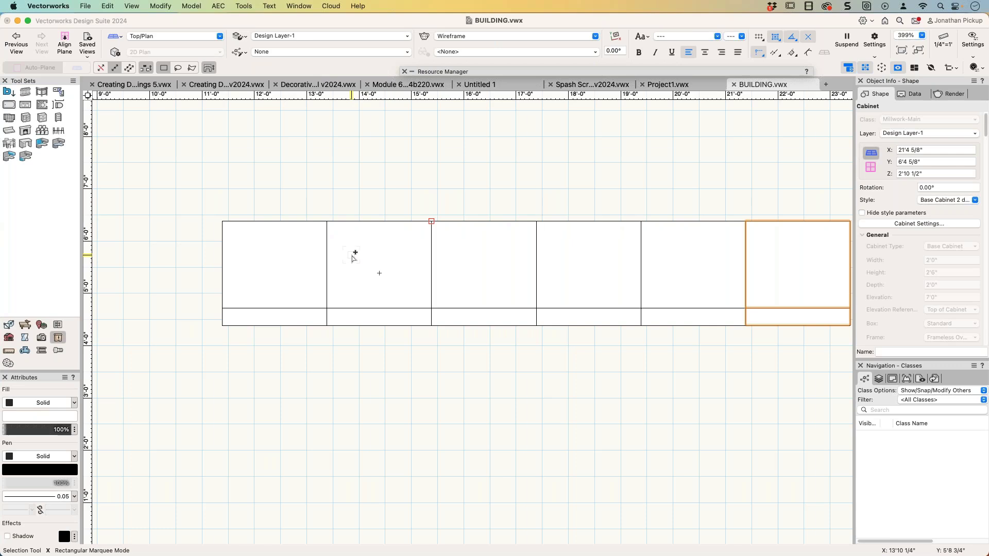
left_click(354, 256, "shift")
left_click(358, 252)
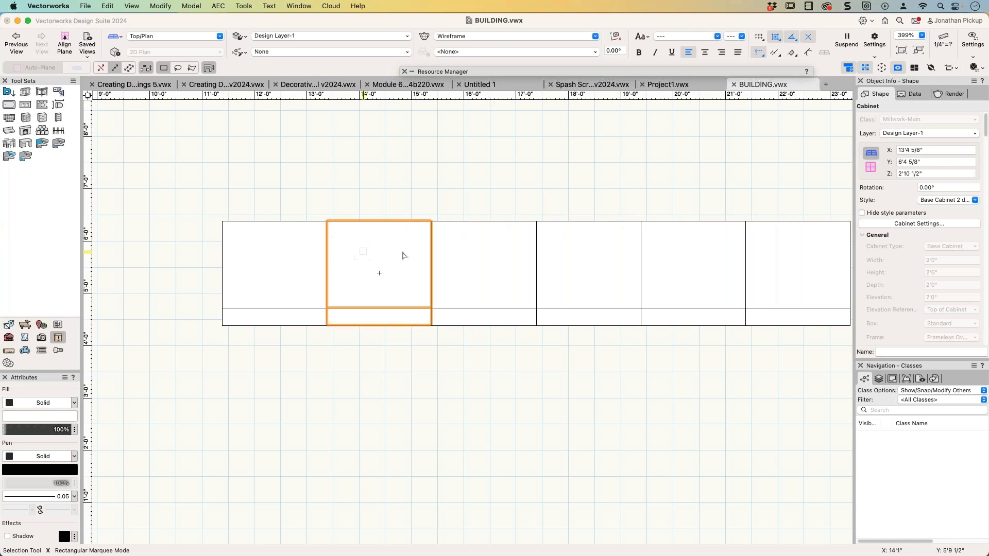
left_click(947, 200)
left_click(942, 222)
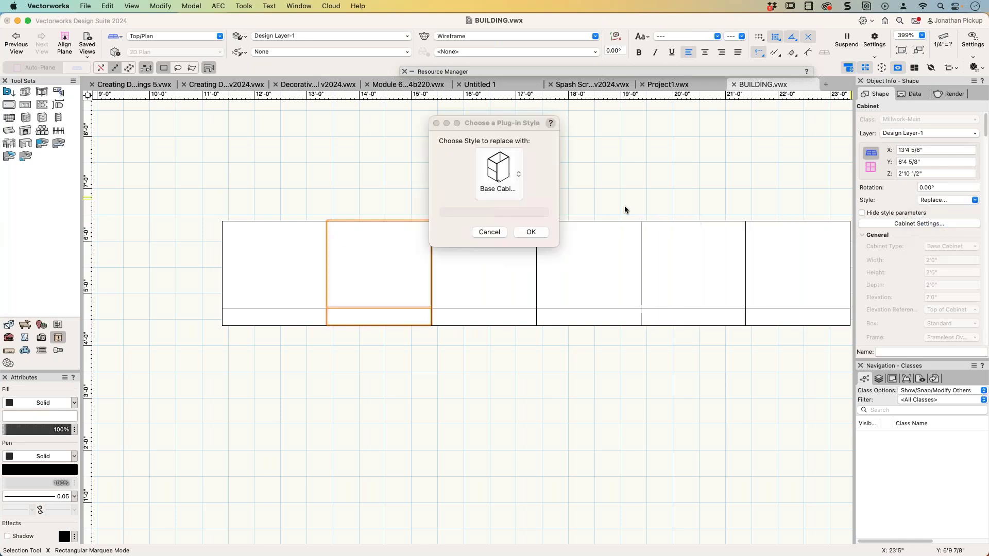
left_click(504, 168)
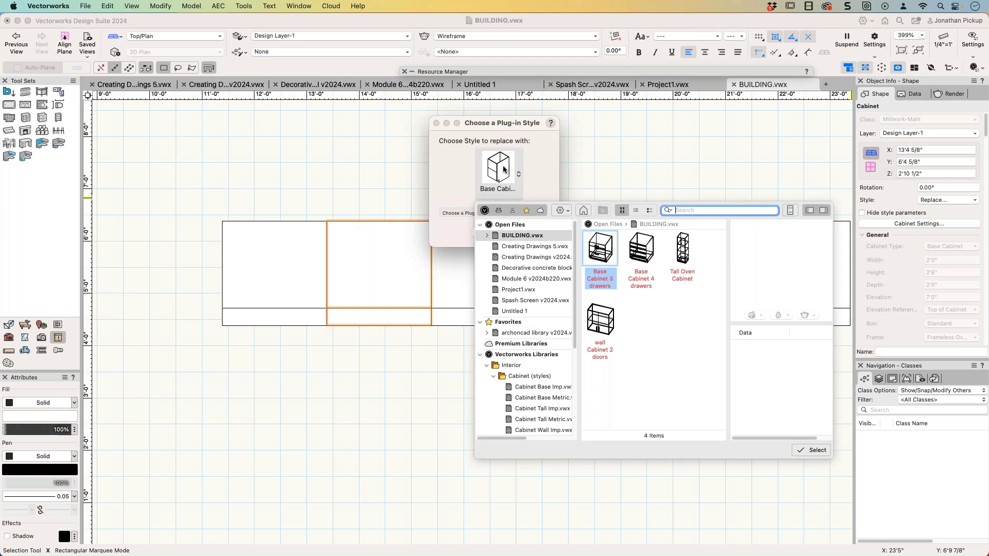
left_click(600, 316)
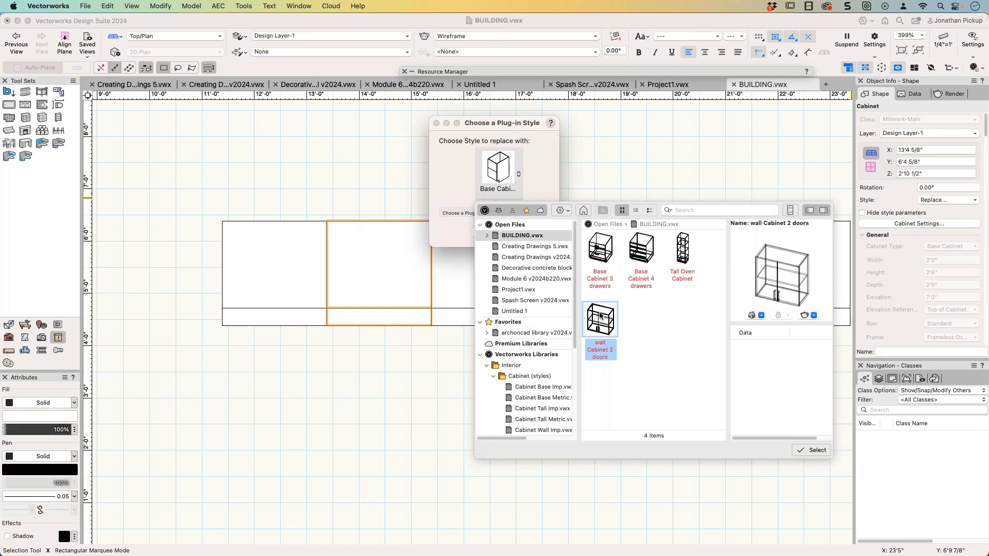
left_click(807, 451)
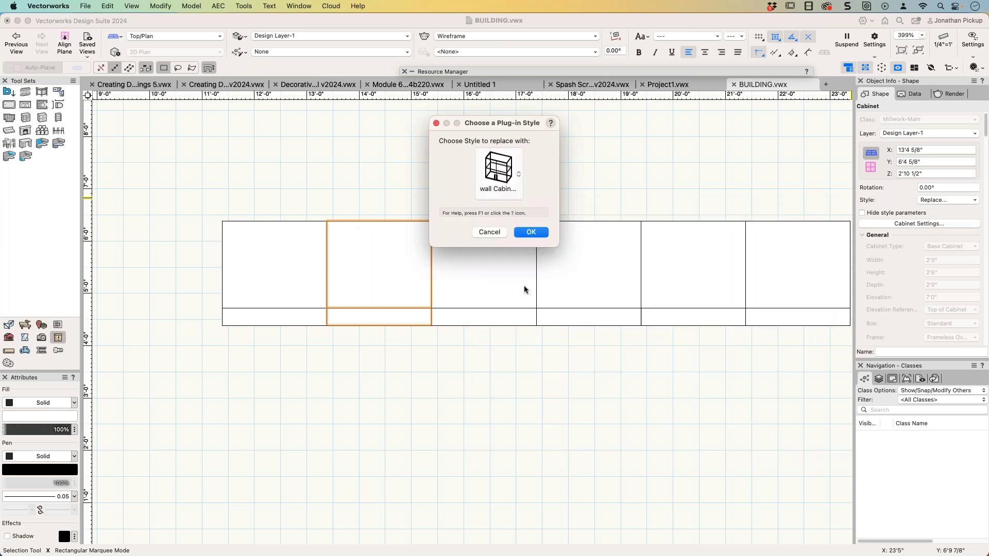
left_click(531, 232)
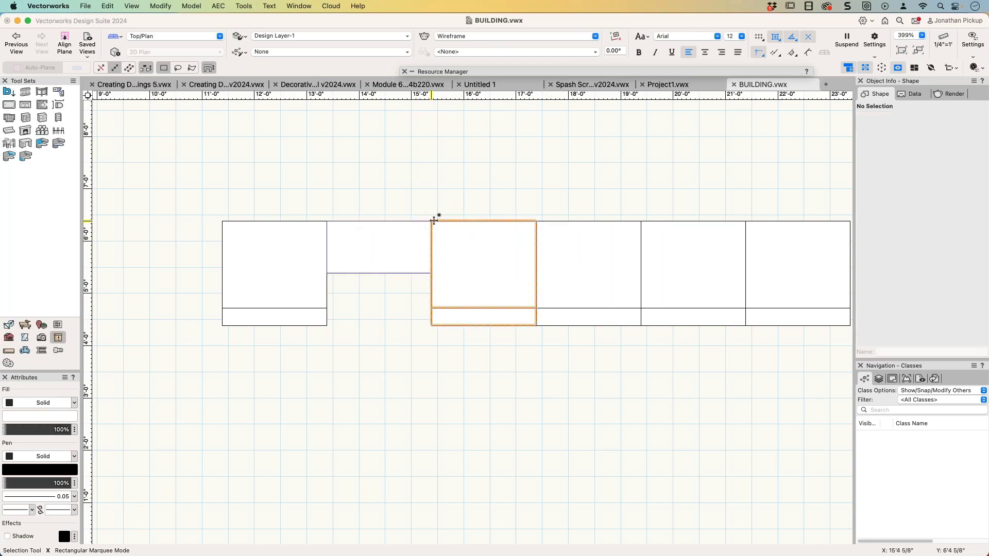
left_click_drag(432, 221, 327, 221)
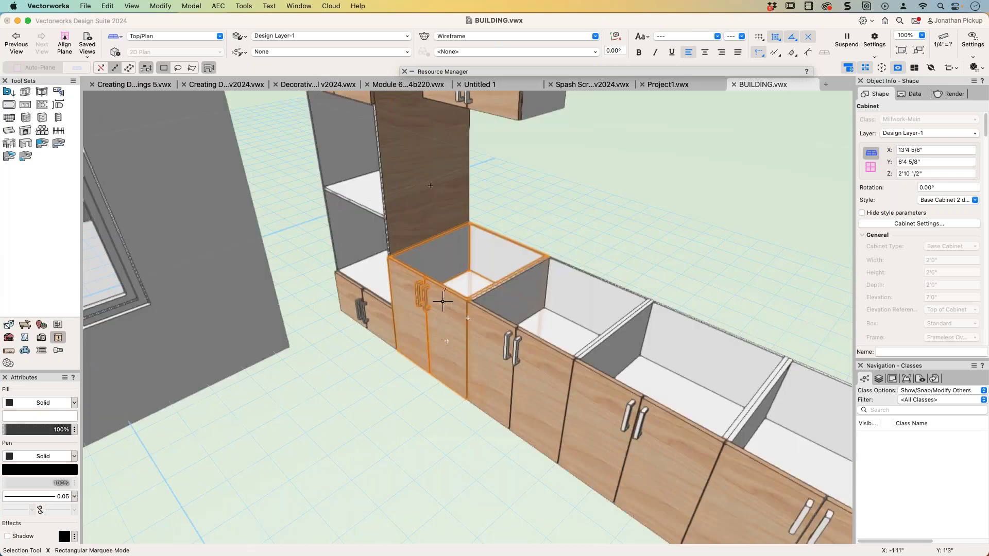
Replace the style of the second base cabinet to the right of the tall oven cabinet with Base Cabinet 3 drawers
middle_click_drag(525, 305, 393, 212)
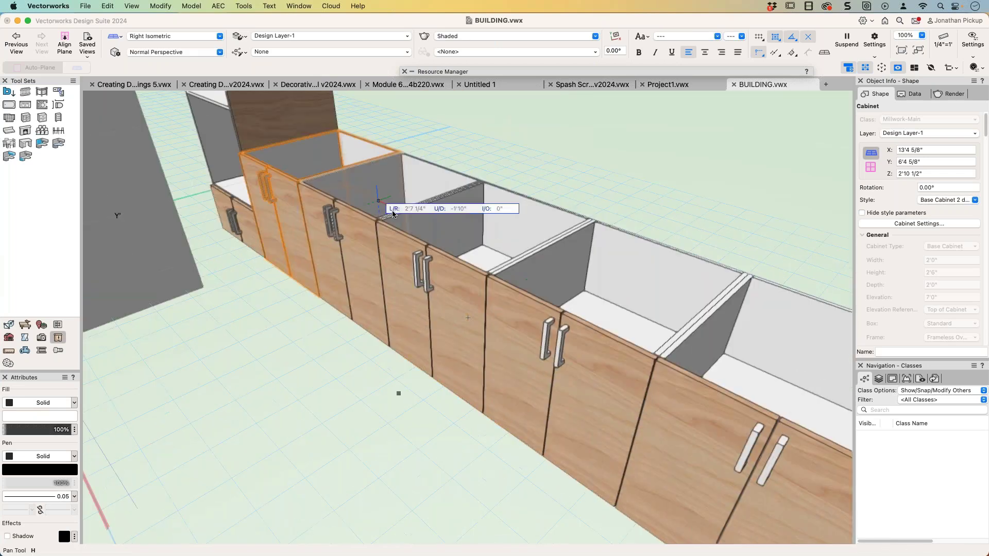
scroll(454, 278, "down", 5)
left_click(412, 272)
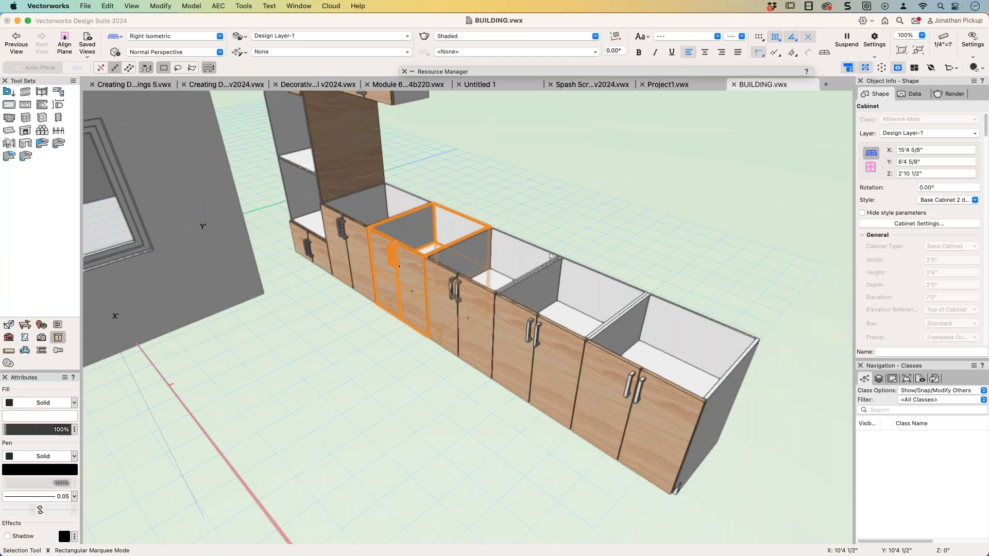
left_click(947, 199)
left_click(943, 225)
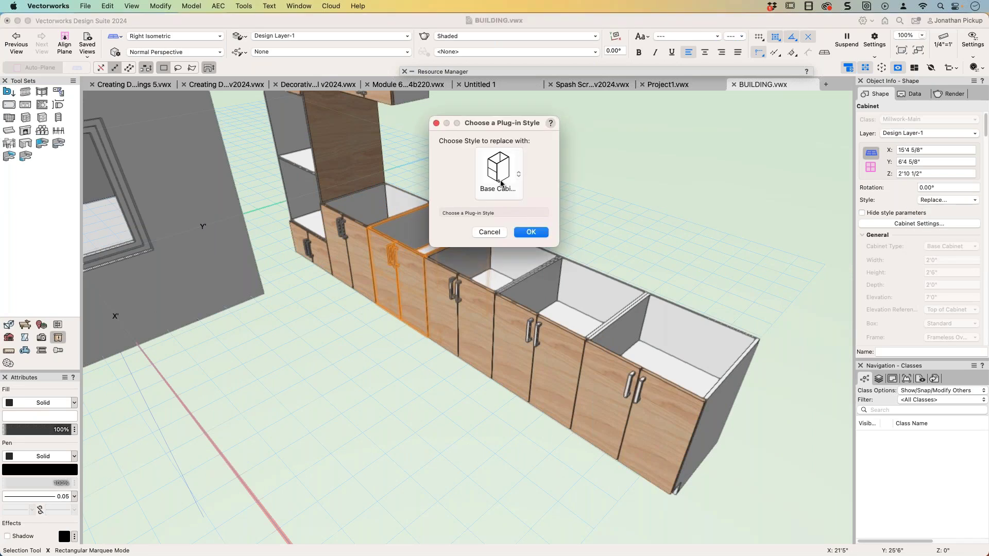
left_click(500, 183)
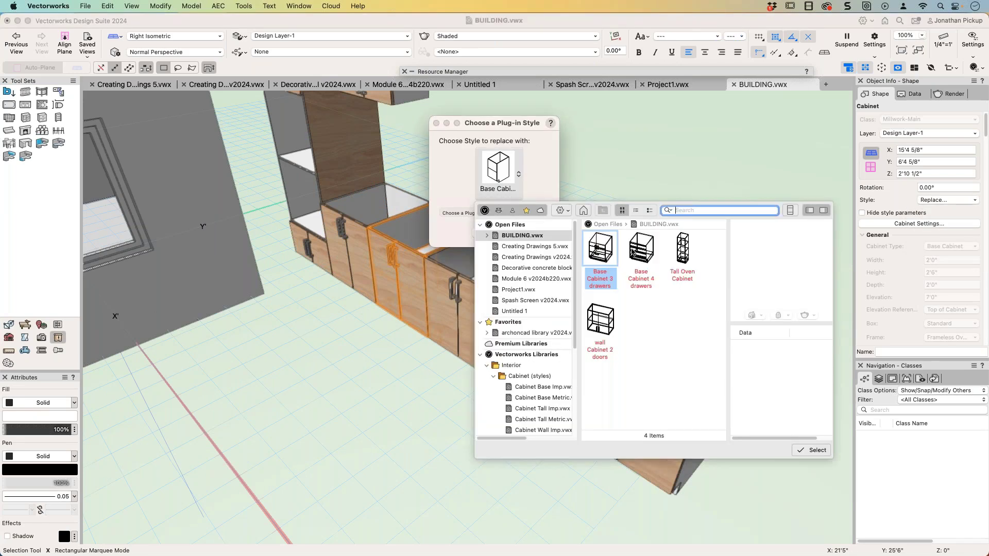
left_click(607, 251)
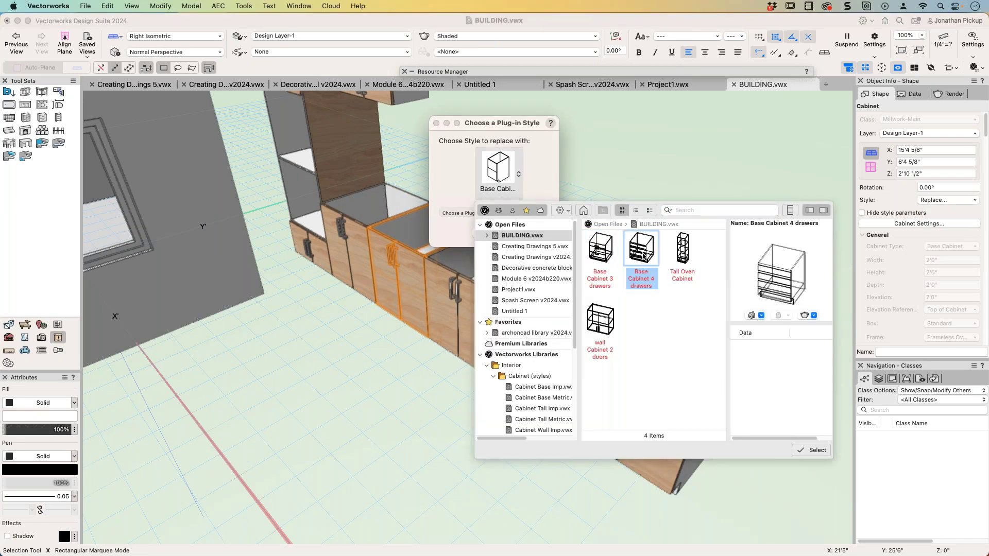
double_click(606, 251)
key("Return")
Replace the style of the two-door cabinet beside the three-drawer cabinet with Base Cabinet 4 drawers
left_click(485, 266)
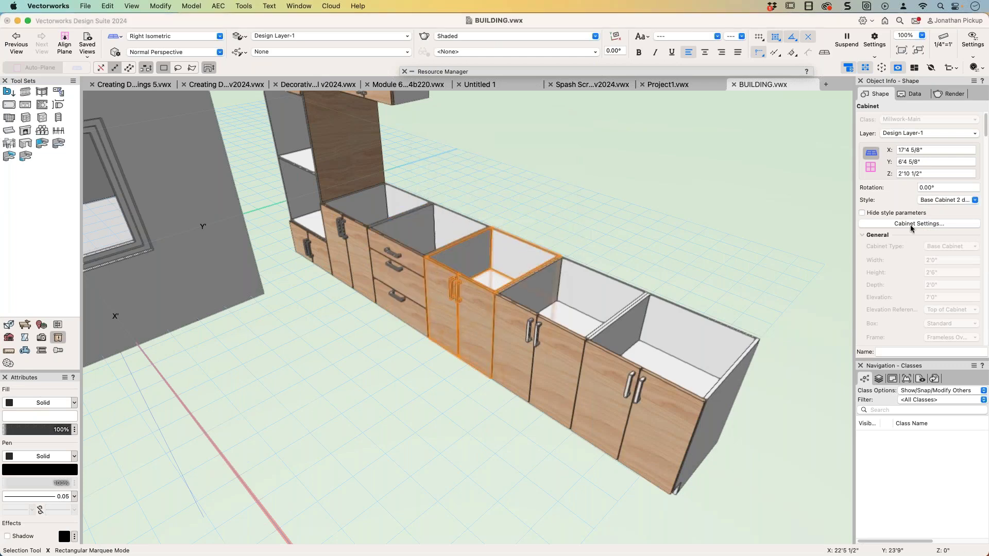
left_click(914, 223)
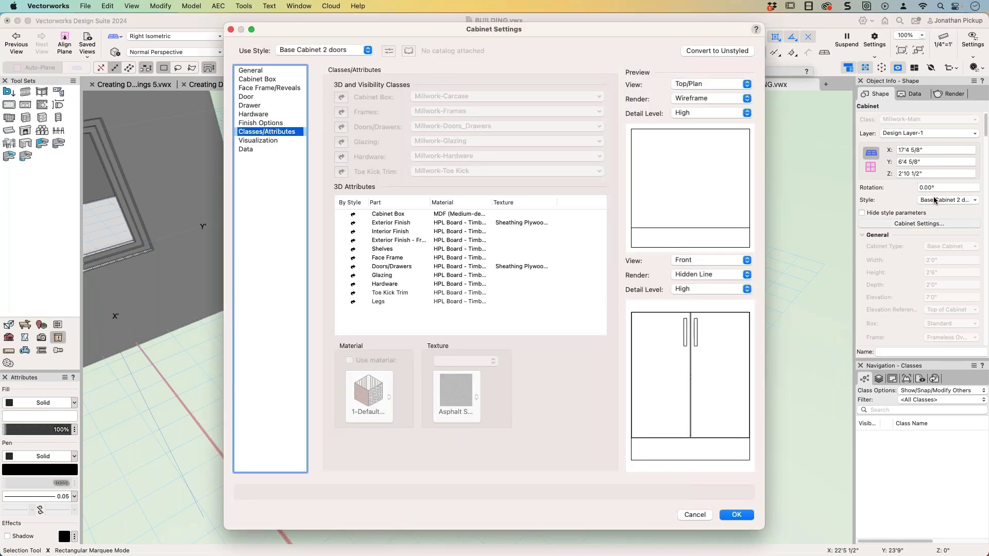
key("Escape")
left_click(934, 200)
left_click(937, 223)
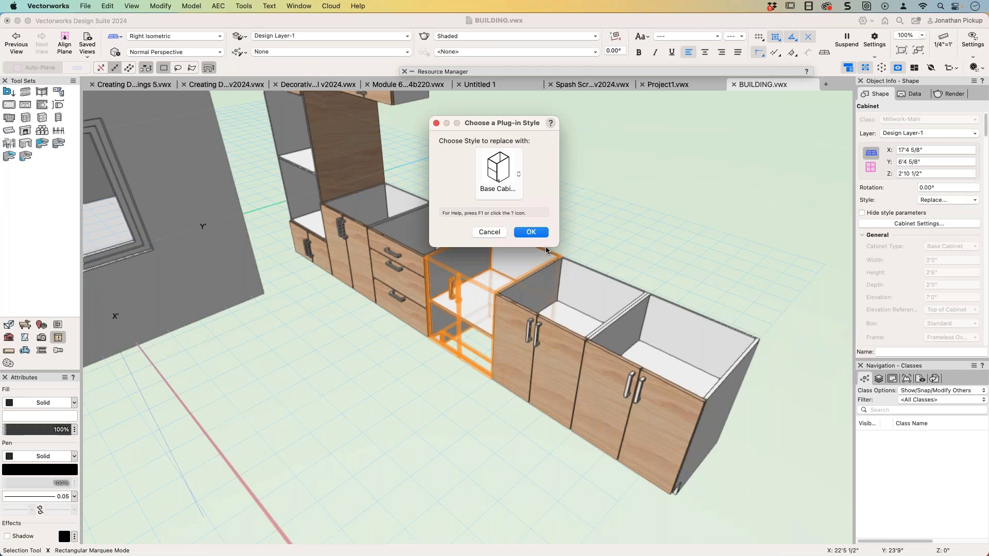
left_click(499, 170)
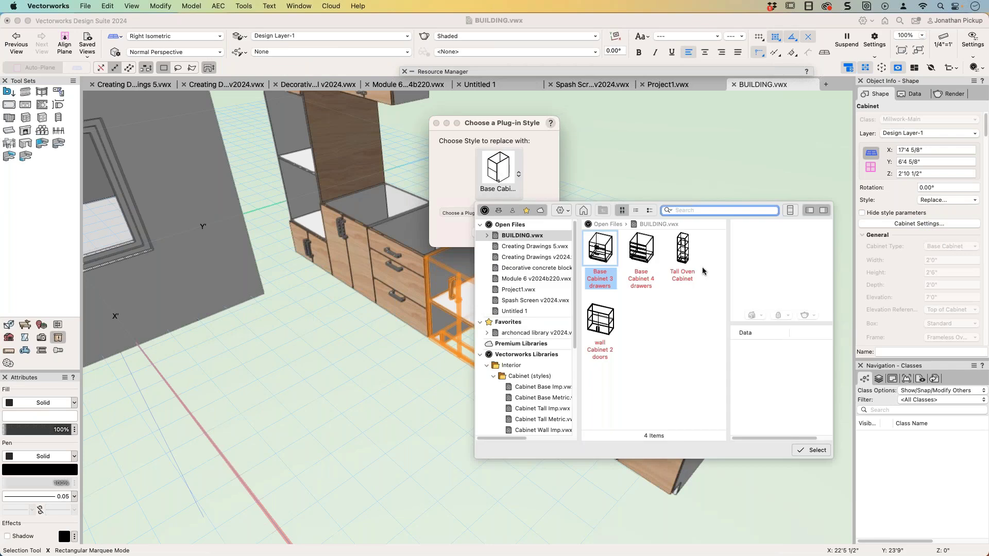
left_click(640, 253)
double_click(640, 252)
left_click(534, 233)
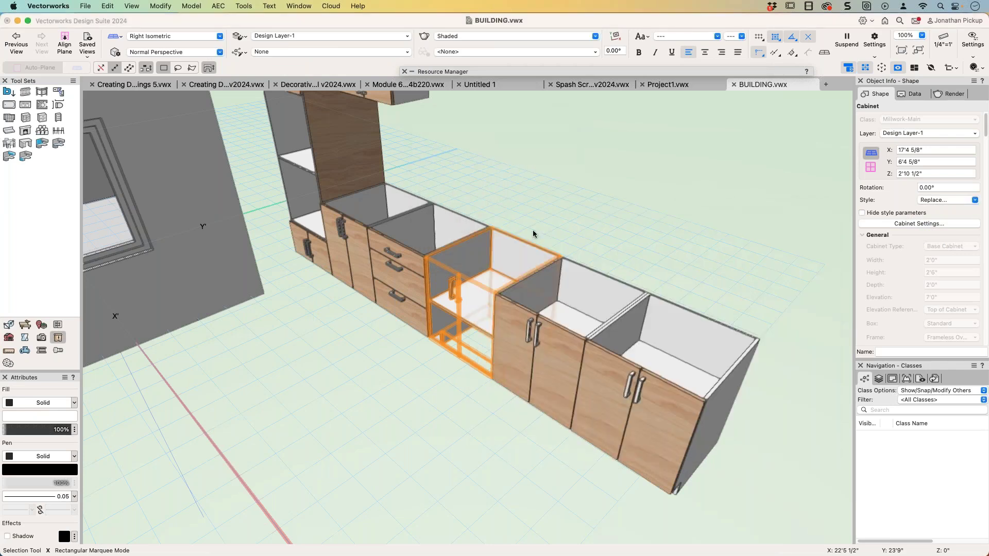
Examine the handles and fronts of the three-drawer, four-drawer and two-door base cabinets and the wall cabinet
left_click(538, 330)
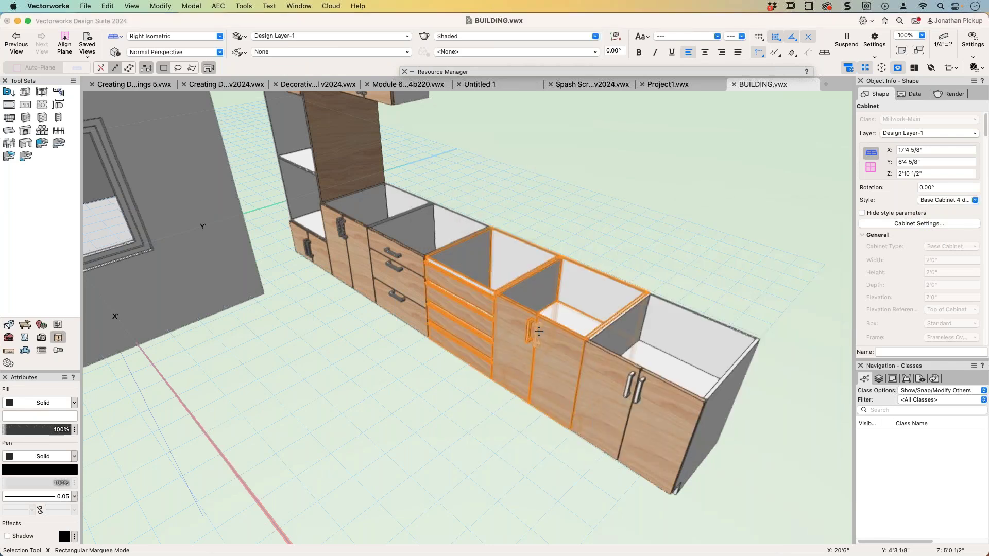
scroll(428, 299, "up", 5)
middle_click_drag(425, 298, 529, 271, "super")
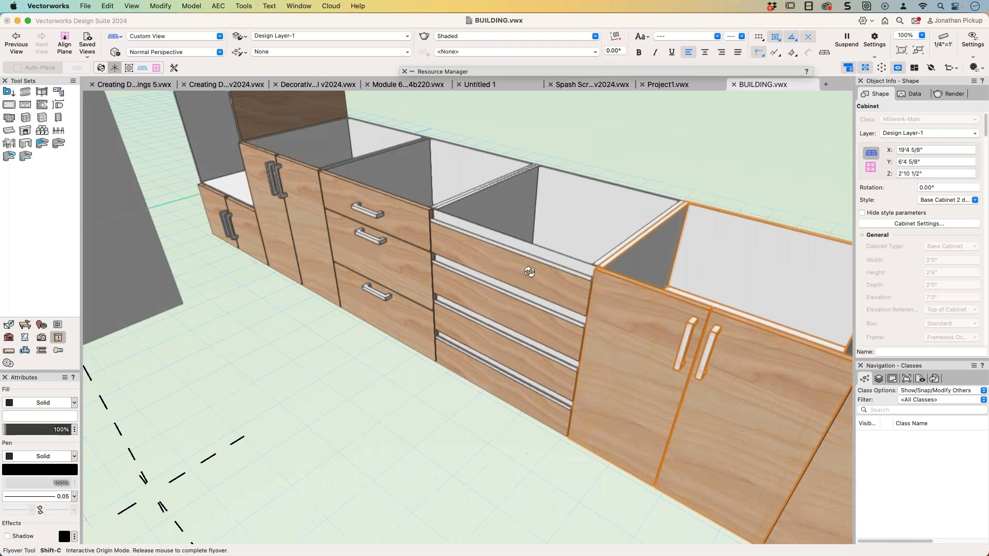
left_click_drag(529, 272, 426, 236)
key("x")
scroll(426, 236, "up", 5)
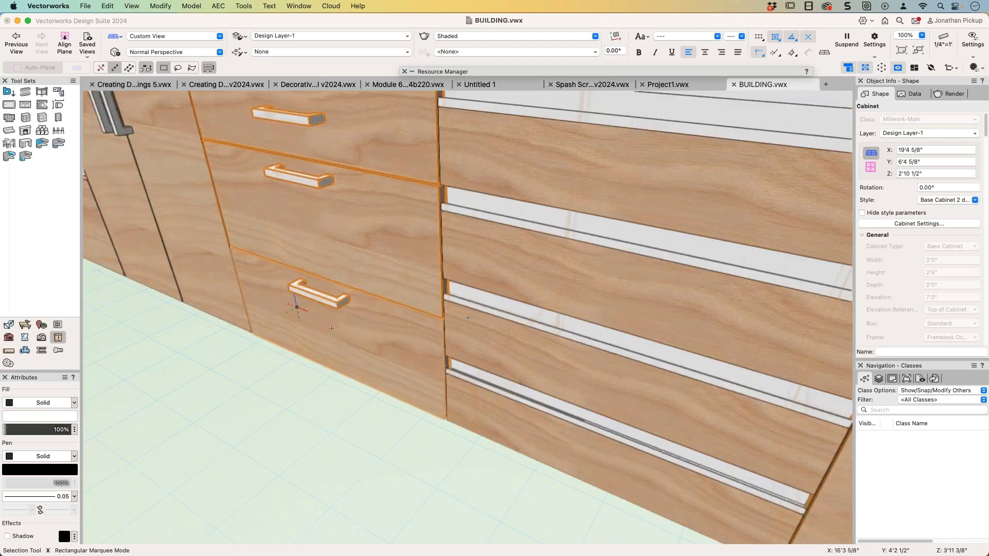
scroll(496, 279, "down", 3)
scroll(496, 280, "down", 2)
middle_click_drag(594, 202, 405, 199)
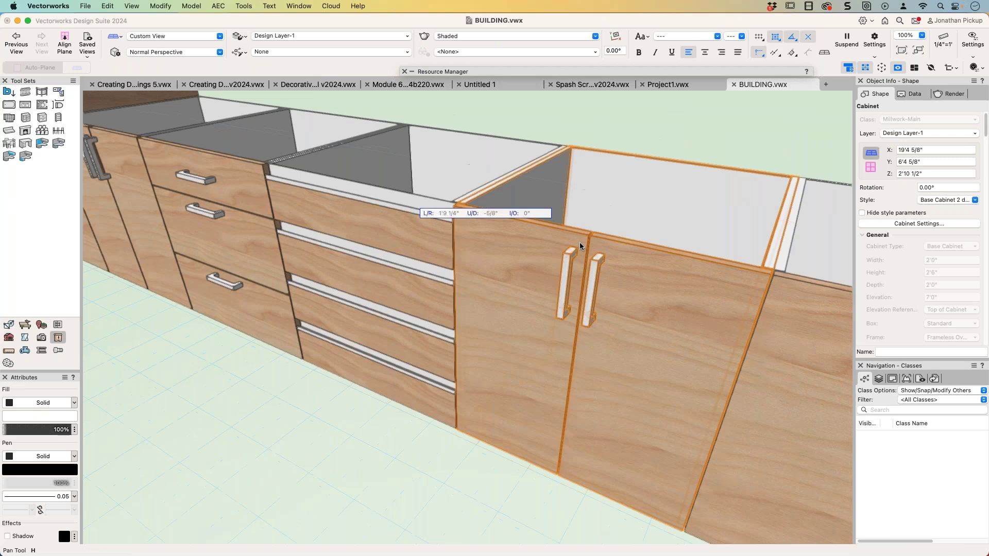
scroll(690, 246, "down", 3)
left_click(949, 201)
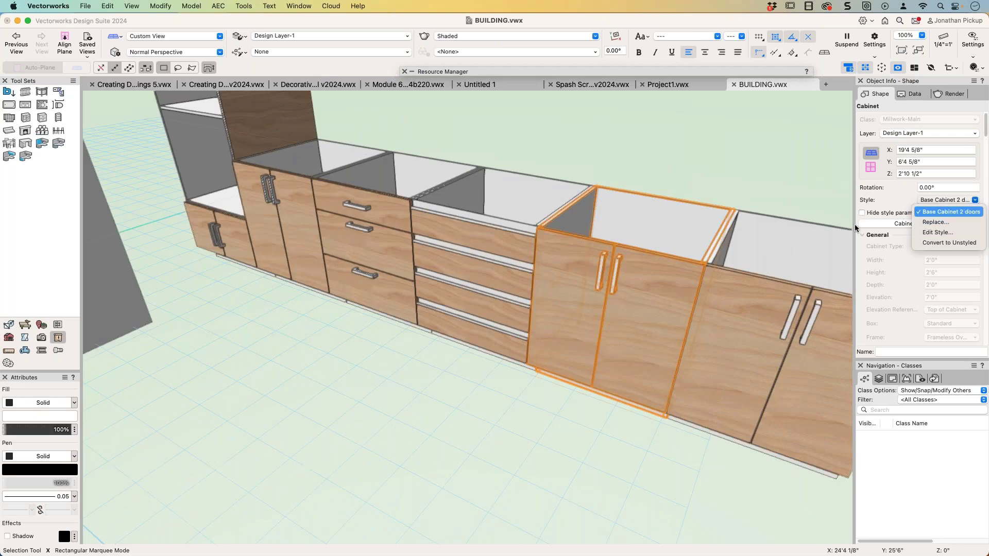
left_click(586, 287)
left_click(507, 309, "shift")
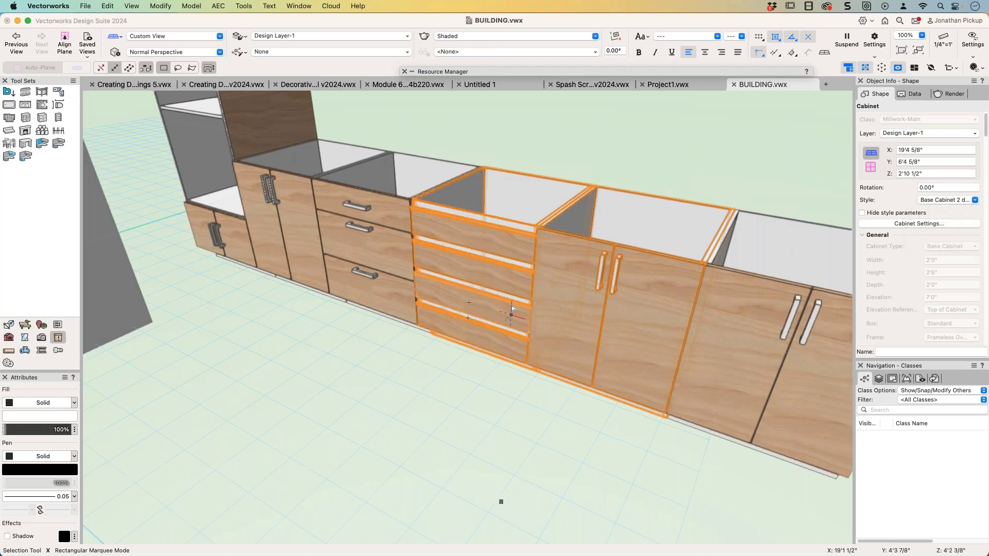
scroll(512, 308, "down", 3)
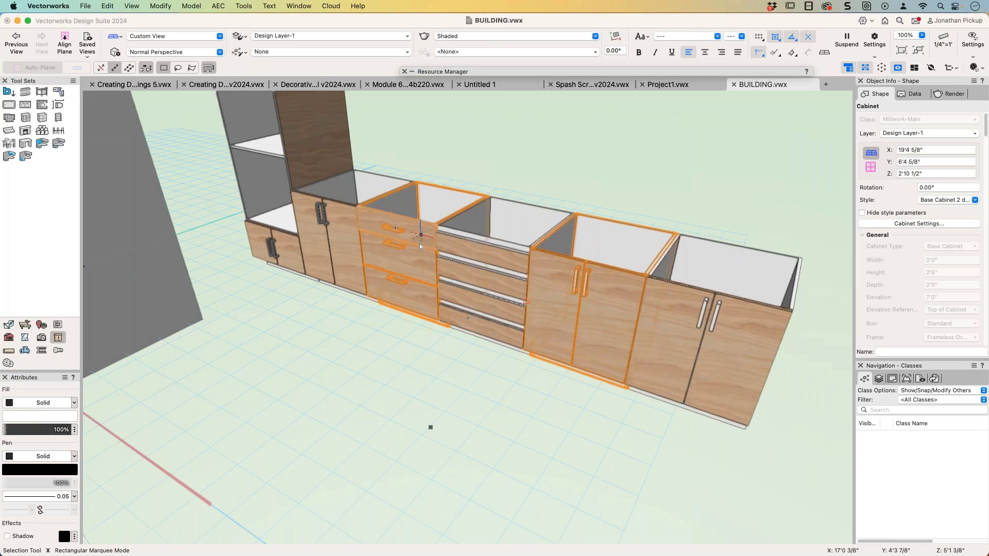
middle_click_drag(418, 258, 430, 380)
left_click(346, 136)
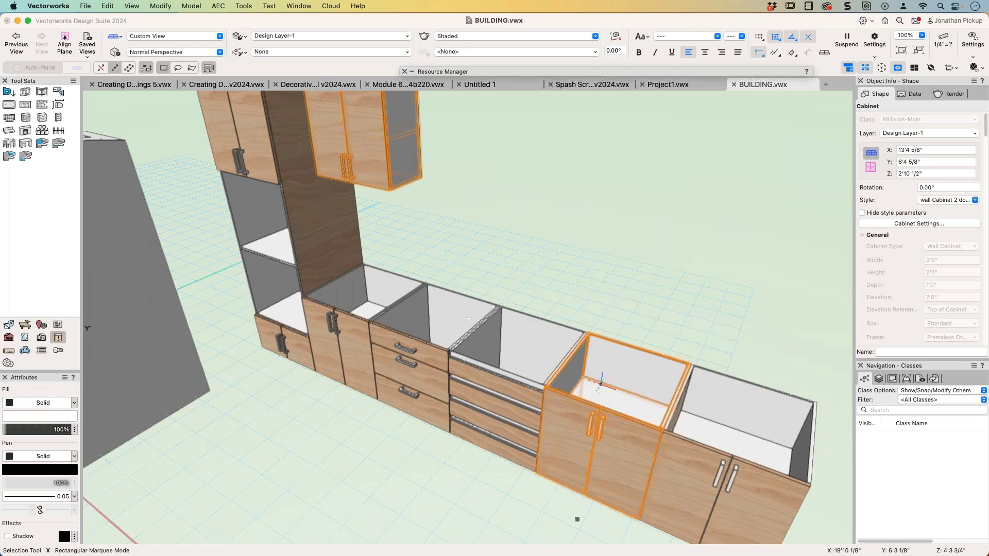
Replace the style of the two-door base cabinet right of the four-drawer cabinet with Base Cabinet 4 drawers
left_click(607, 399)
left_click(920, 201)
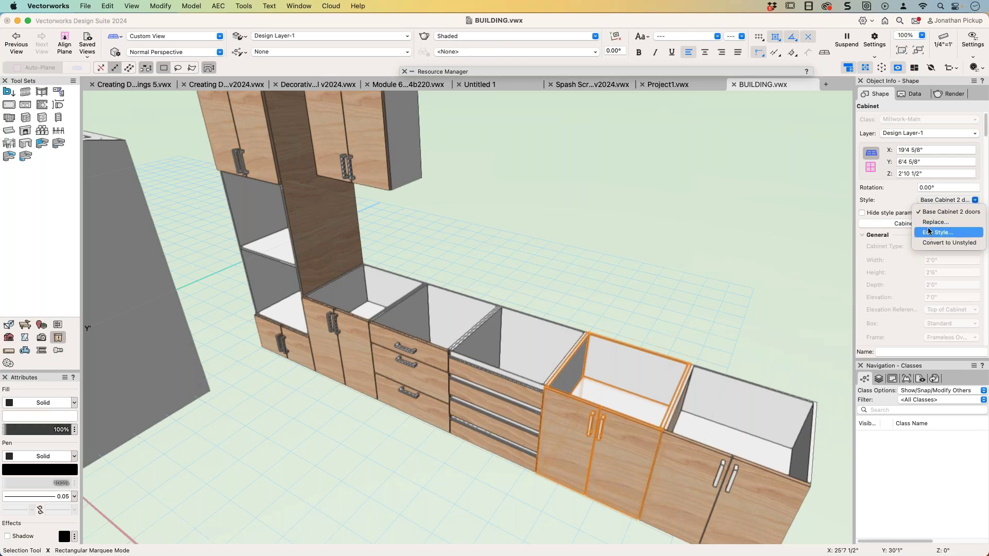
left_click(928, 228)
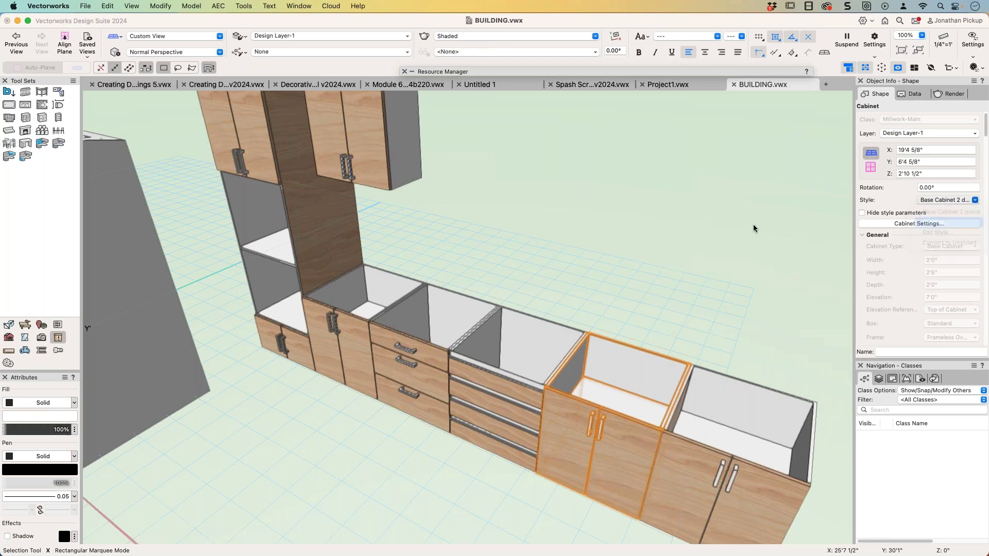
left_click(506, 171)
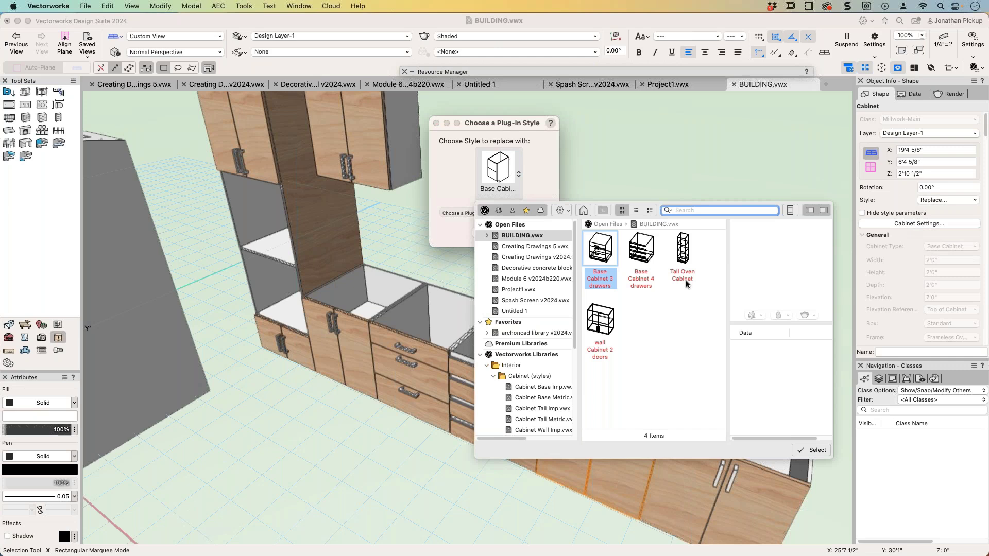
left_click(641, 249)
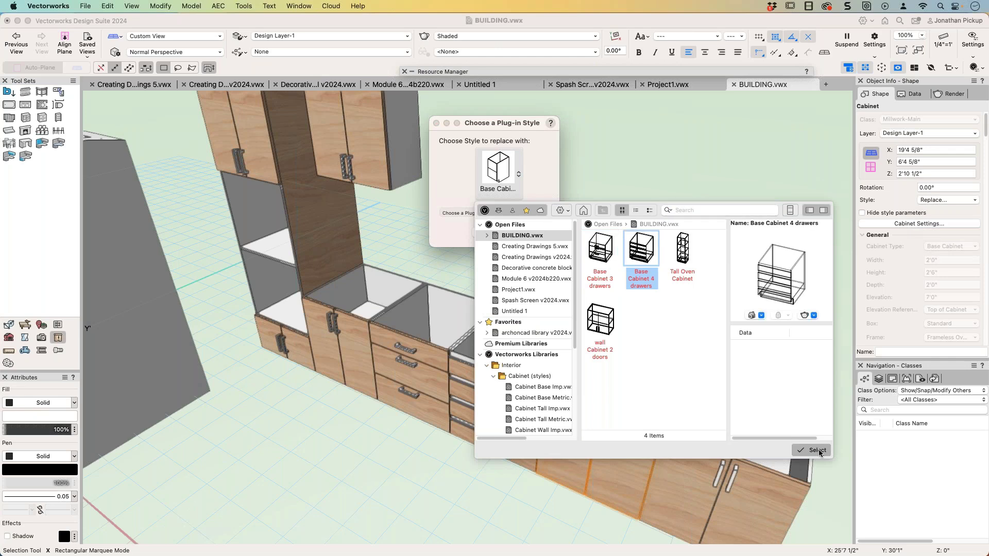
left_click(817, 450)
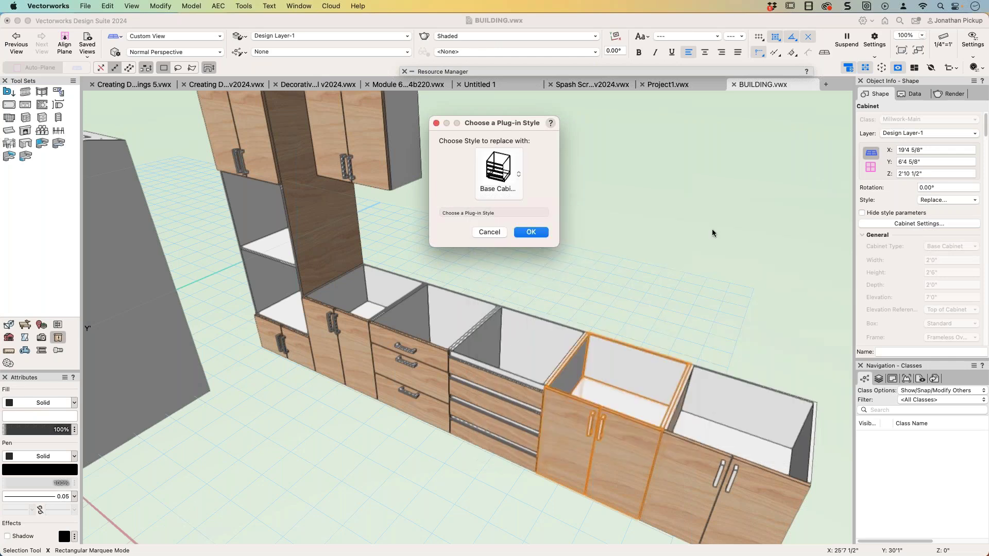
key("Return")
left_click(623, 236)
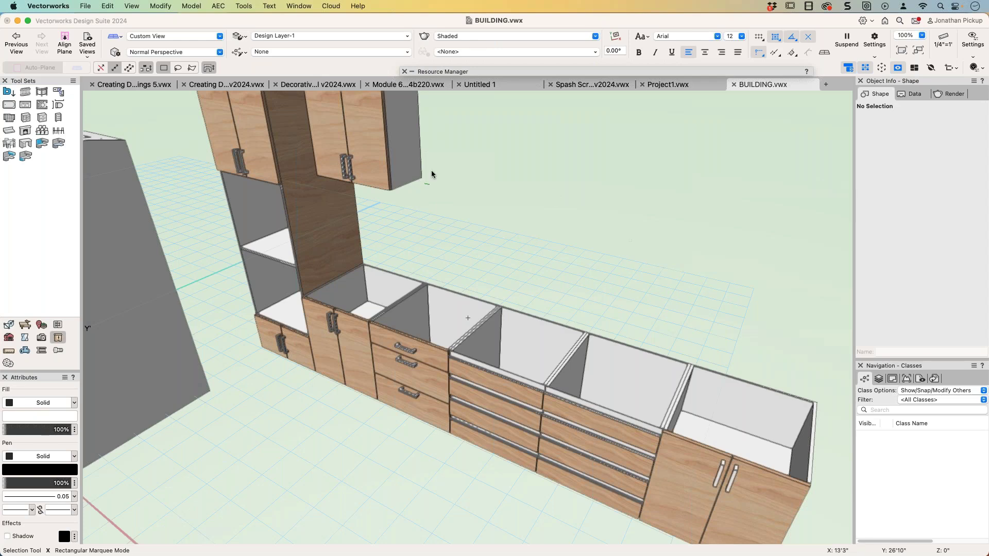
Duplicate the wall Cabinet 2 doors style and name the duplicate wall Cabinet sans doors
scroll(425, 186, "down", 2)
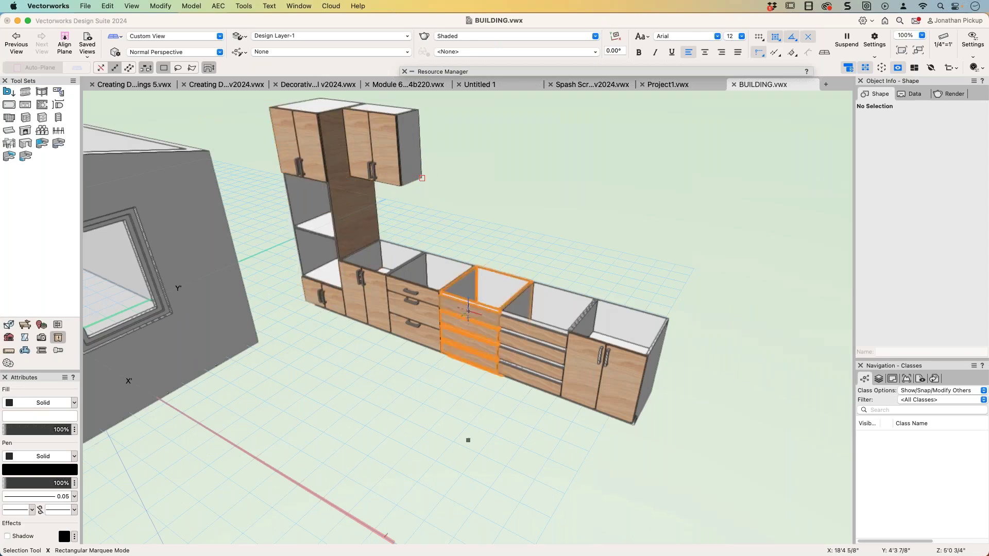
left_click(385, 150)
middle_click_drag(385, 150, 364, 136, "ctrl")
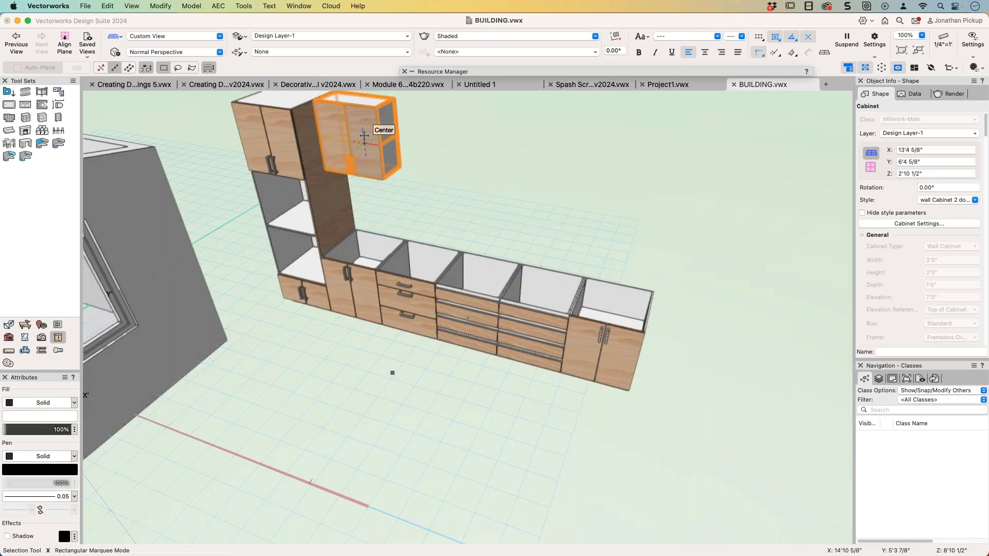
mouse_move(530, 73)
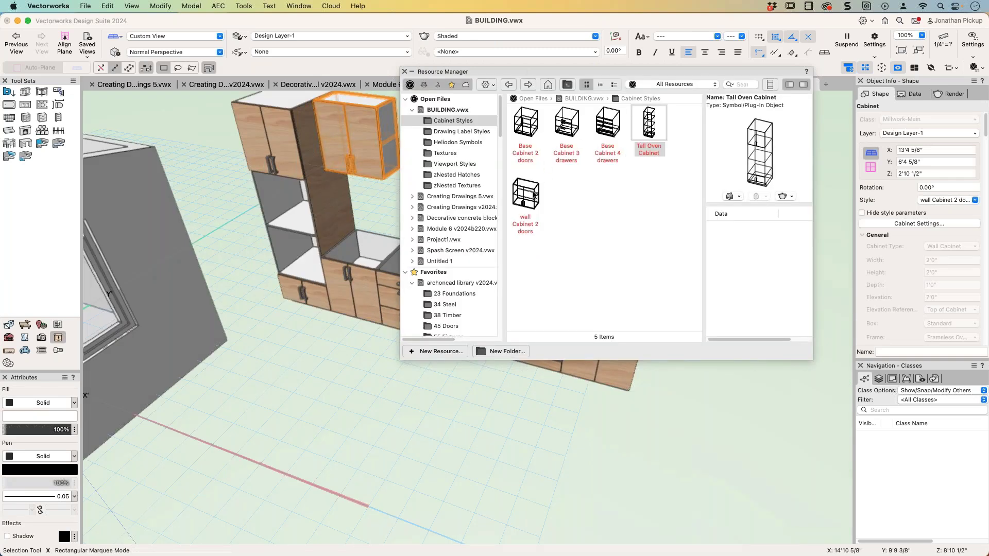
right_click(534, 195)
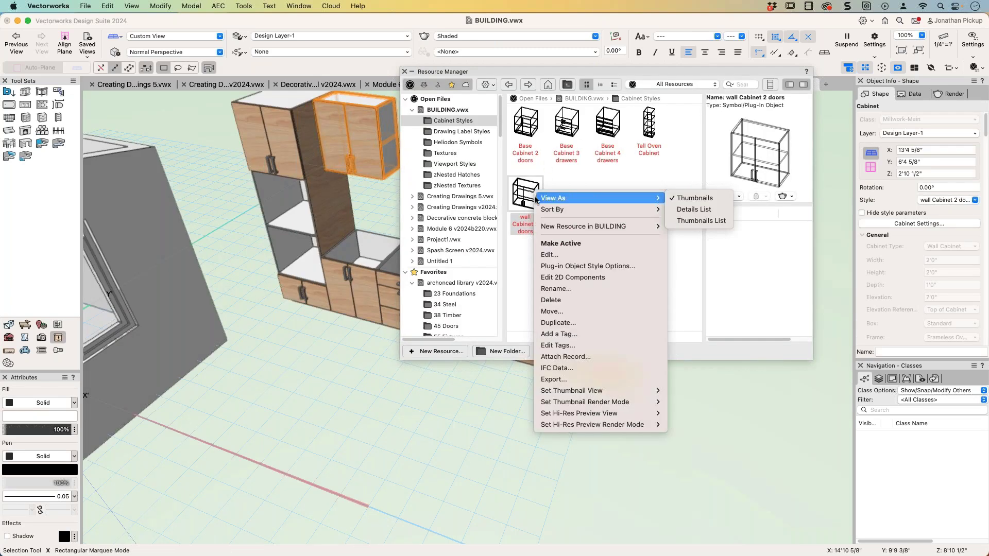
left_click(561, 324)
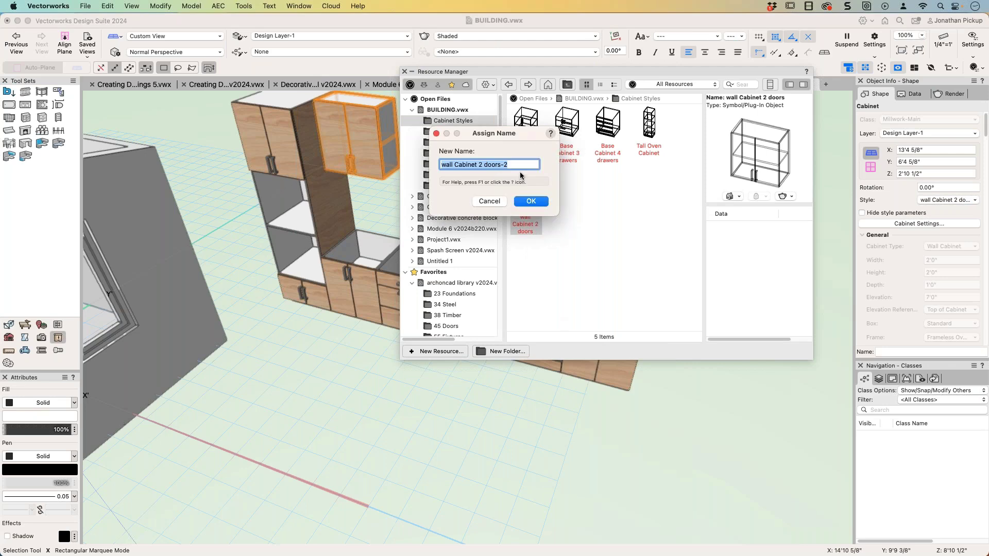
left_click(493, 165)
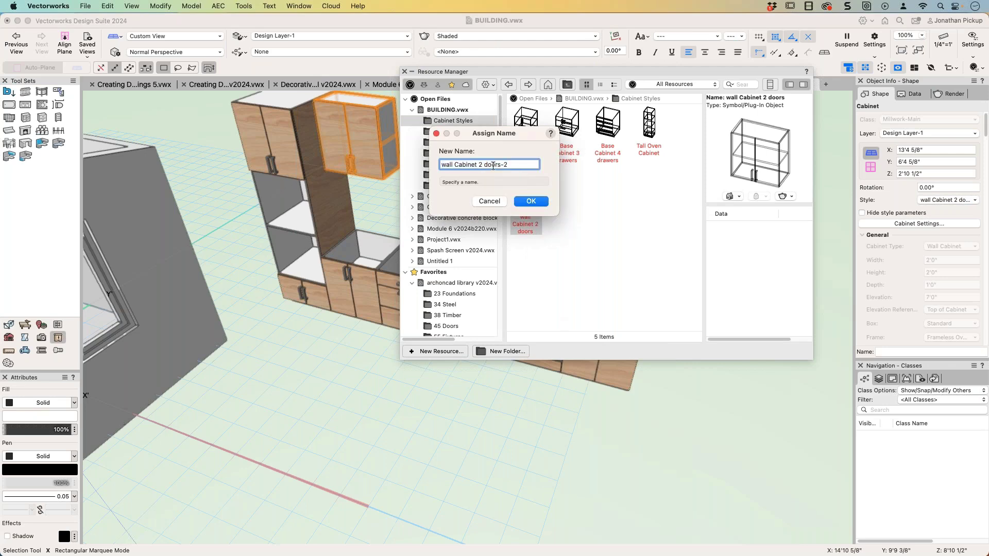
key("BackSpace")
type("Sn")
key("BackSpace")
key("BackSpace")
type("snas")
double_click(487, 164)
type("d")
key("BackSpace")
type("sans")
key("BackSpace")
key("Return")
Edit the wall Cabinet sans doors style and change its Door - Double face item to Opening
right_click(567, 191)
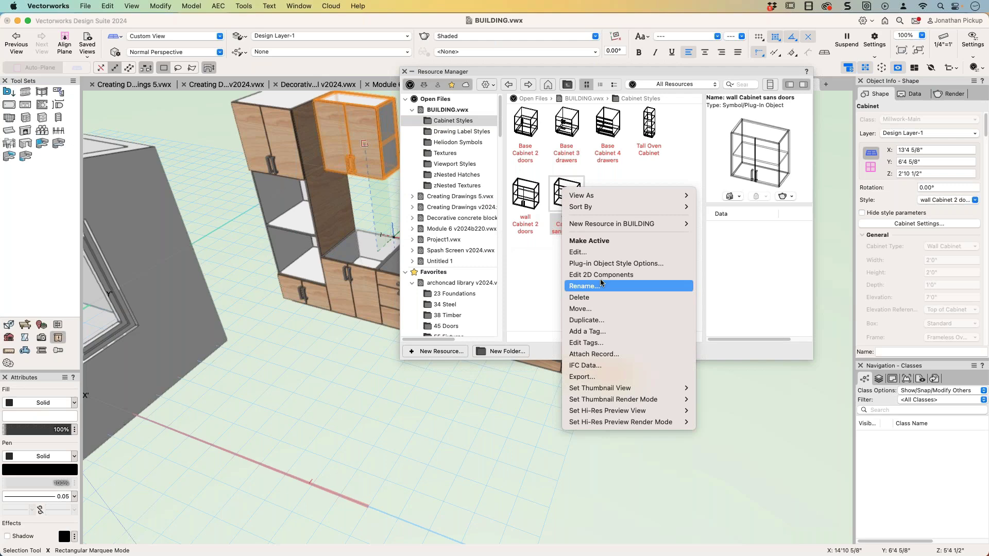
left_click(594, 253)
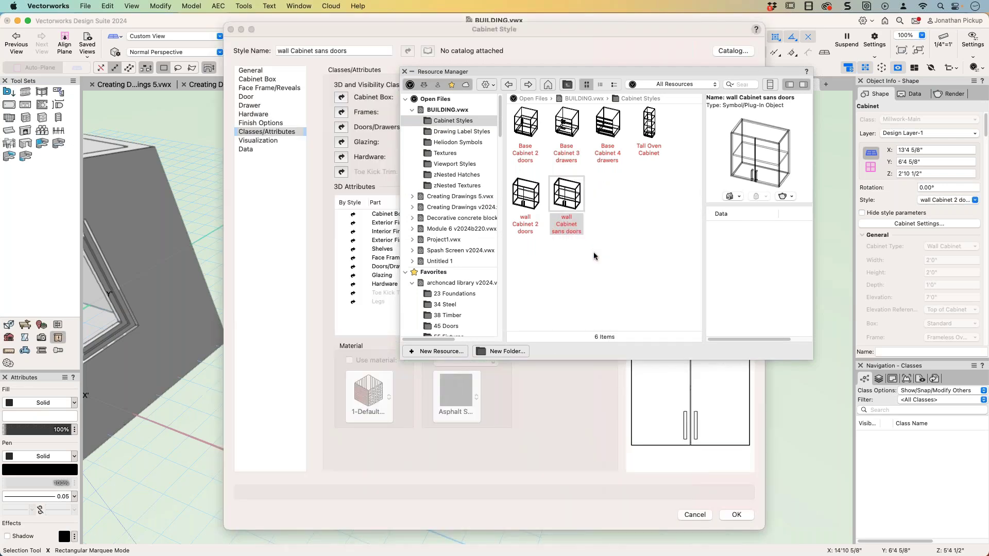
left_click(252, 71)
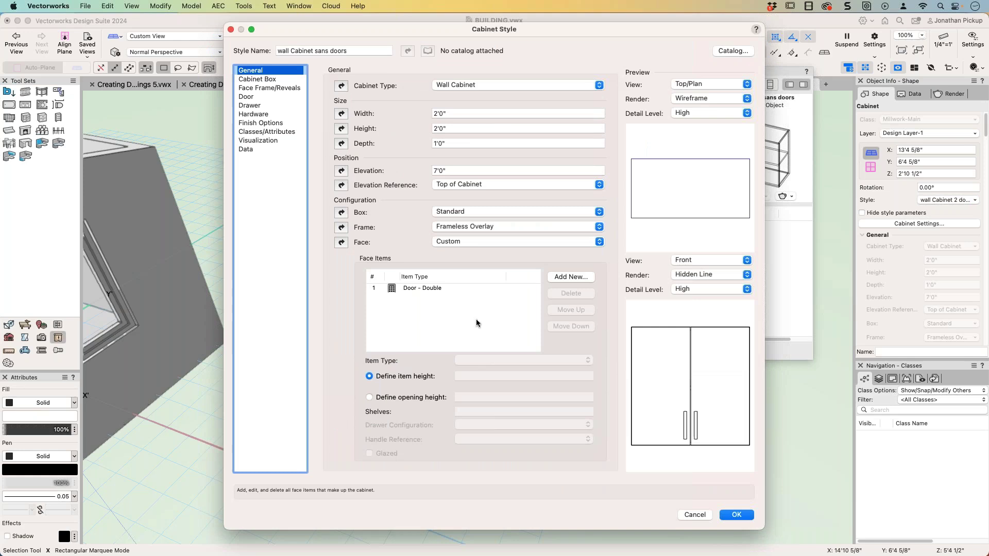
left_click(453, 307)
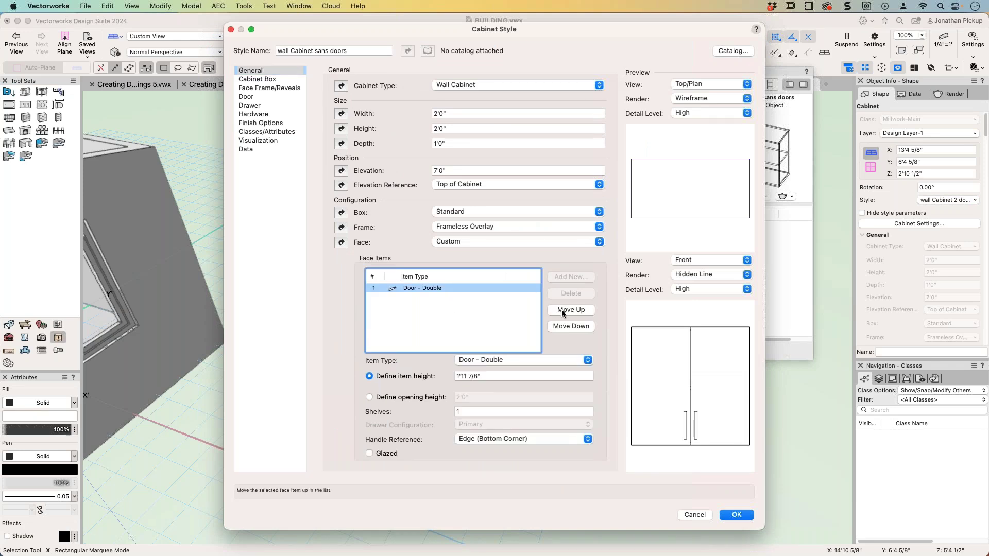
left_click(493, 296)
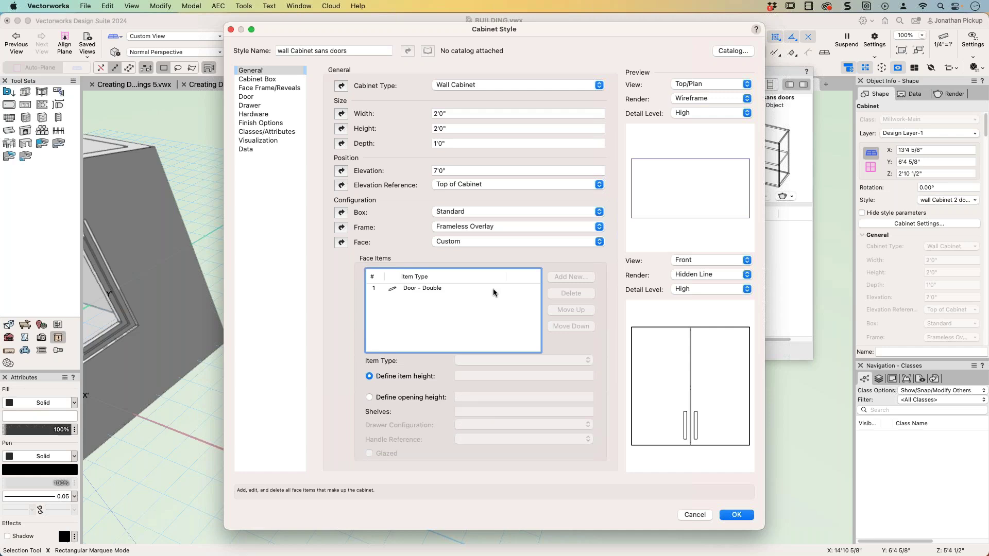
left_click(493, 288)
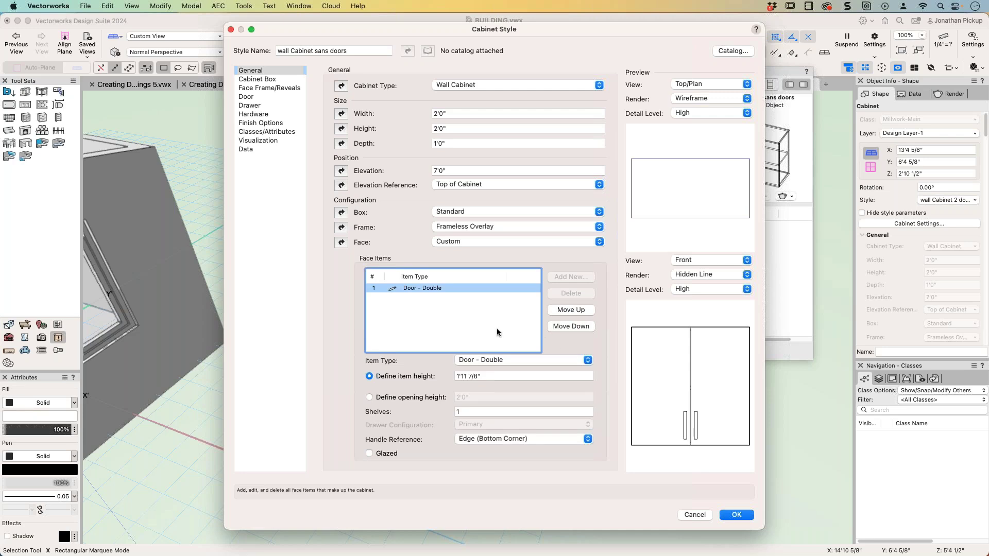
left_click(534, 360)
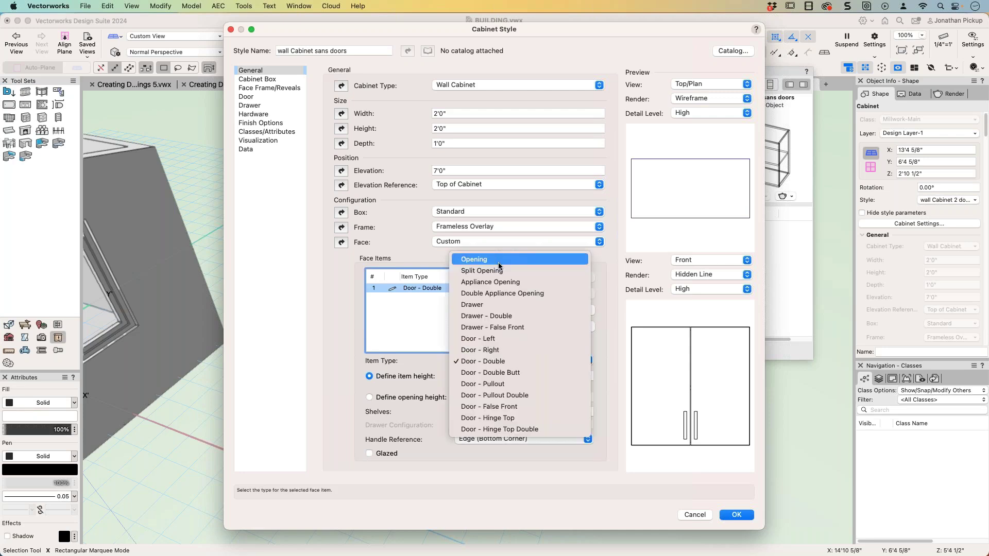
left_click(498, 264)
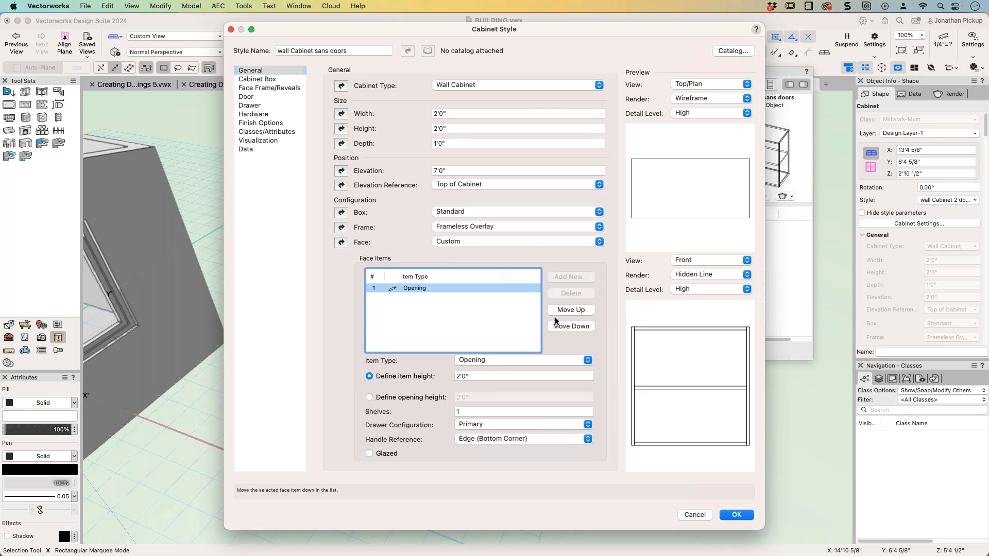
Set the Opening face item of the wall Cabinet sans doors style to 2 shelves and save the style
left_click(524, 314)
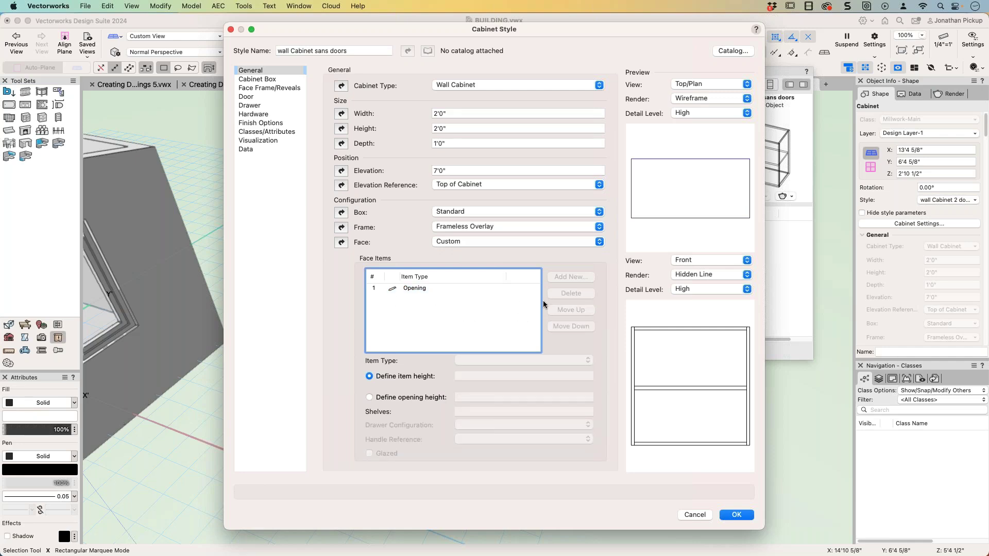
left_click(416, 288)
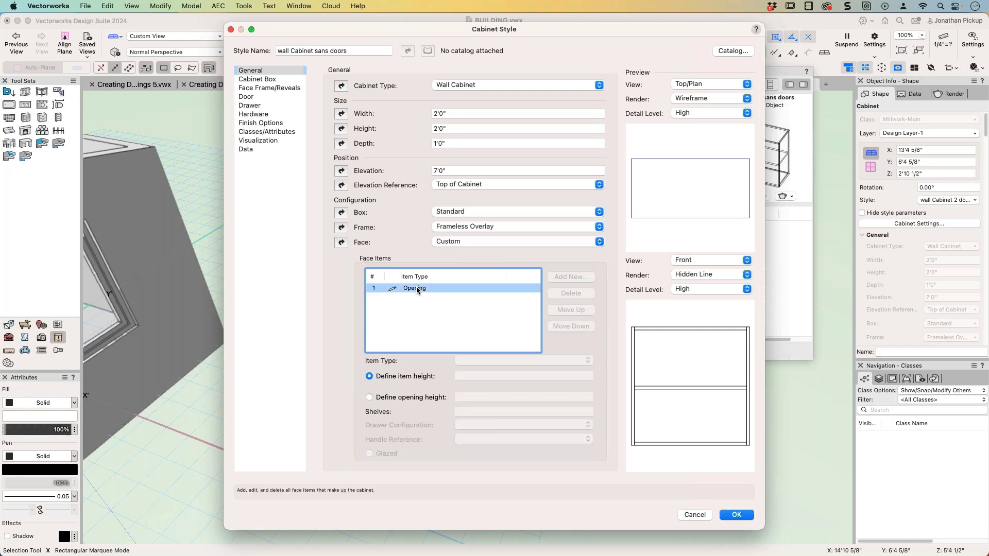
double_click(474, 410)
type("2")
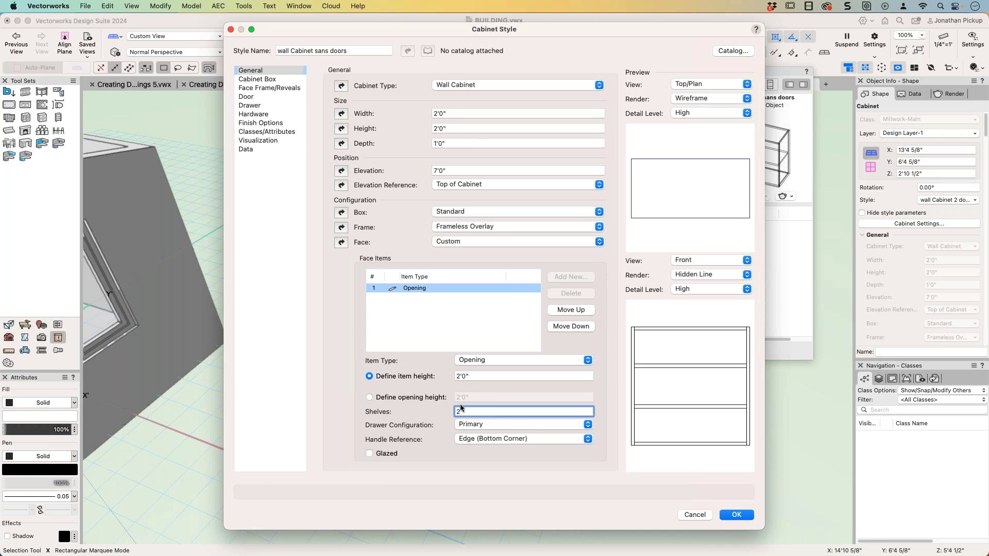
left_click(737, 515)
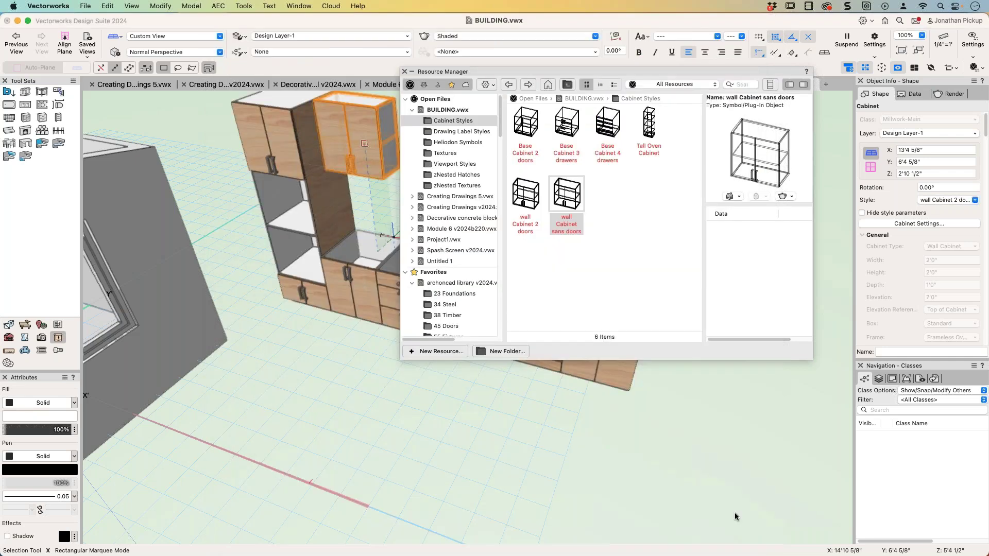
Replace the style of the selected two-door wall cabinet with wall Cabinet sans doors
left_click(940, 201)
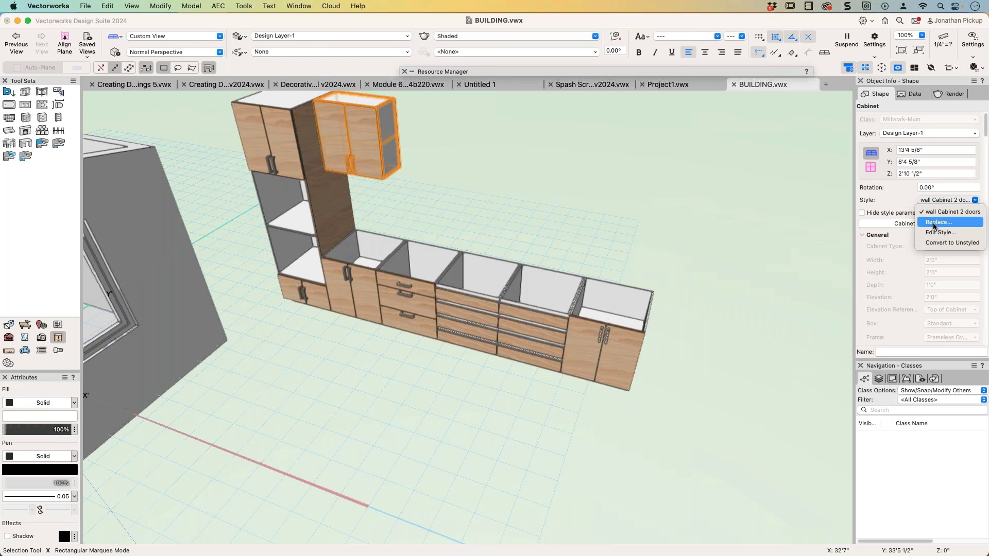
left_click(937, 222)
left_click(477, 183)
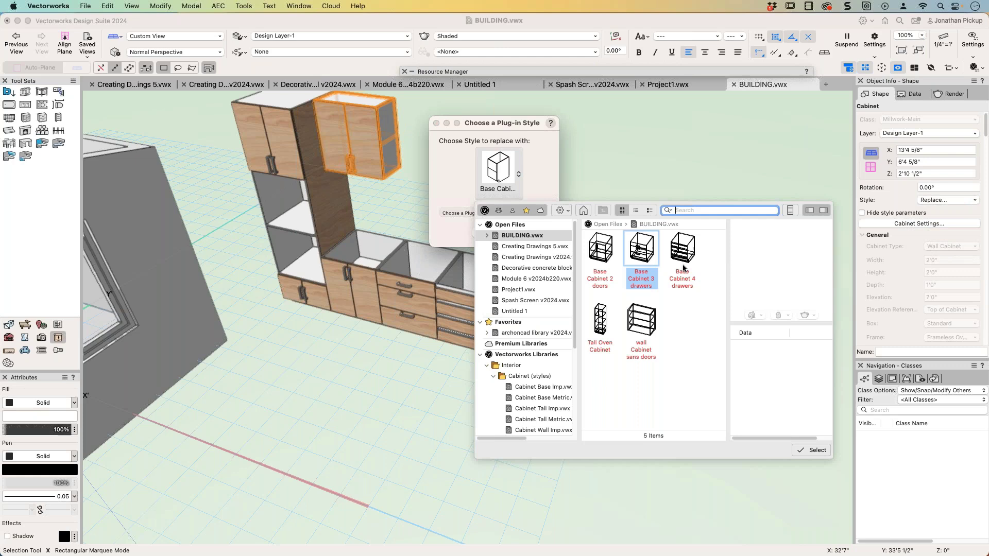
double_click(642, 322)
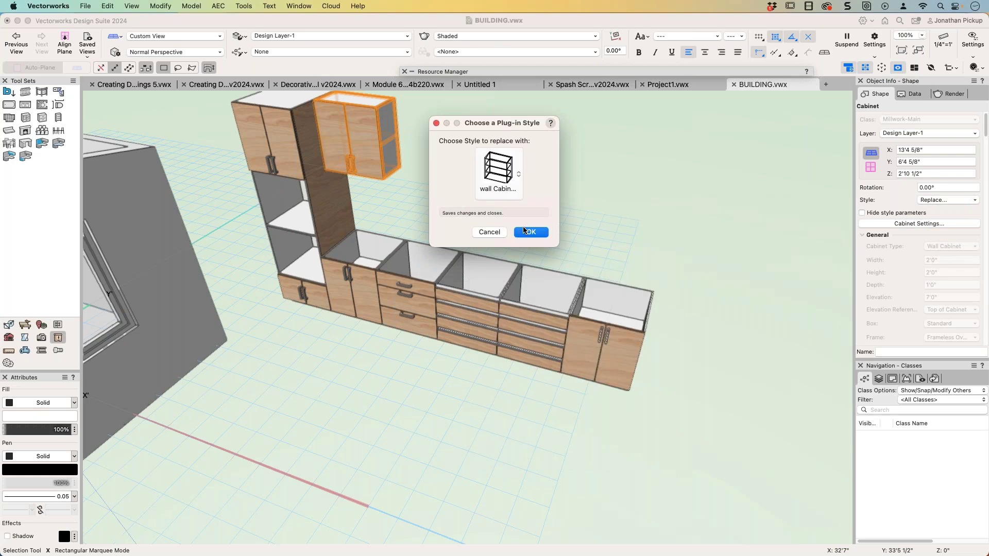
left_click(525, 232)
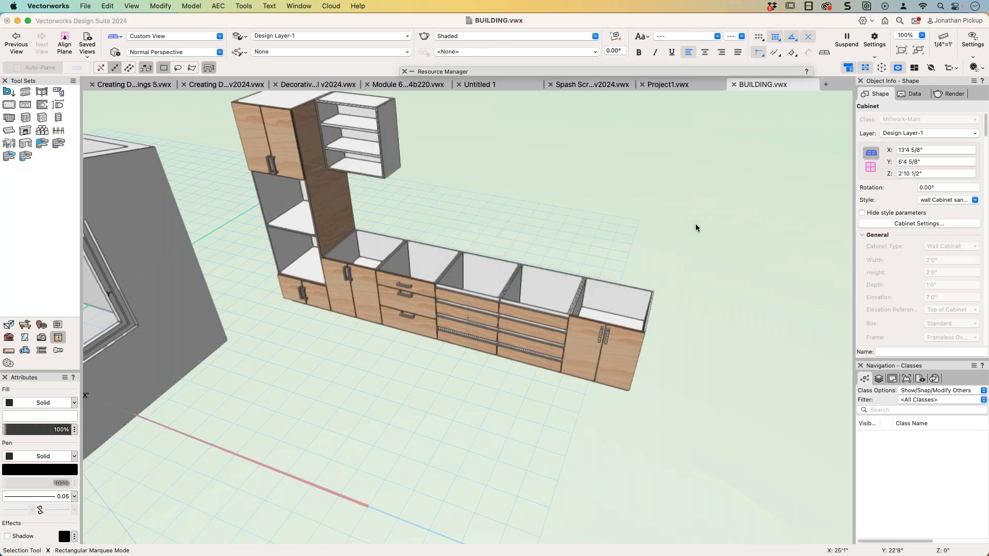